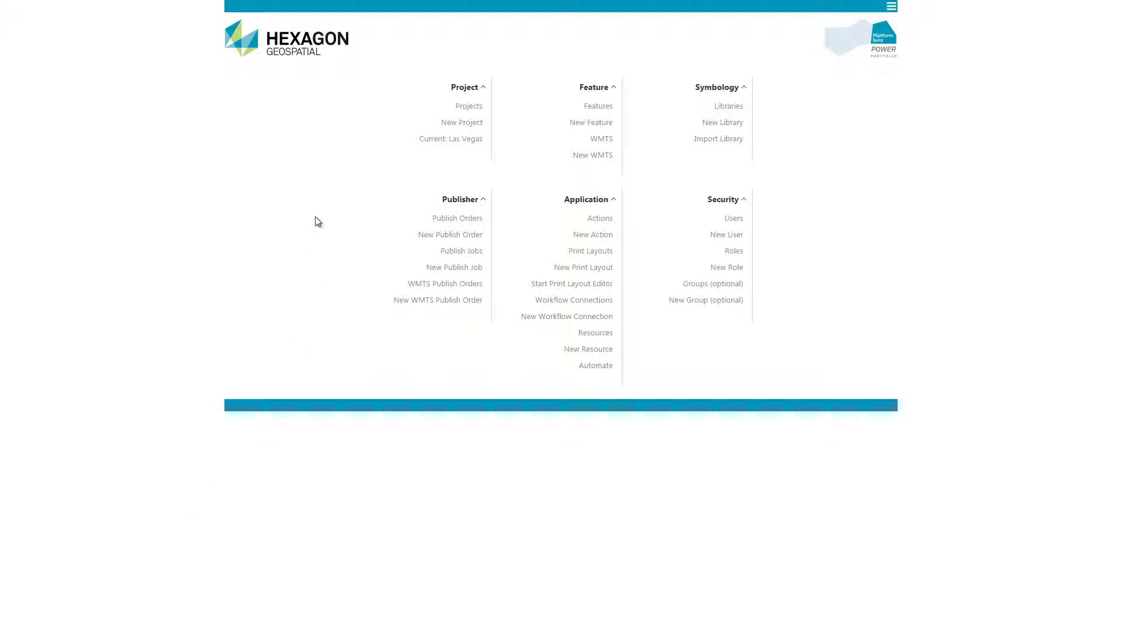
Examine the current Las Vegas project's general settings, legend and project views
click(447, 141)
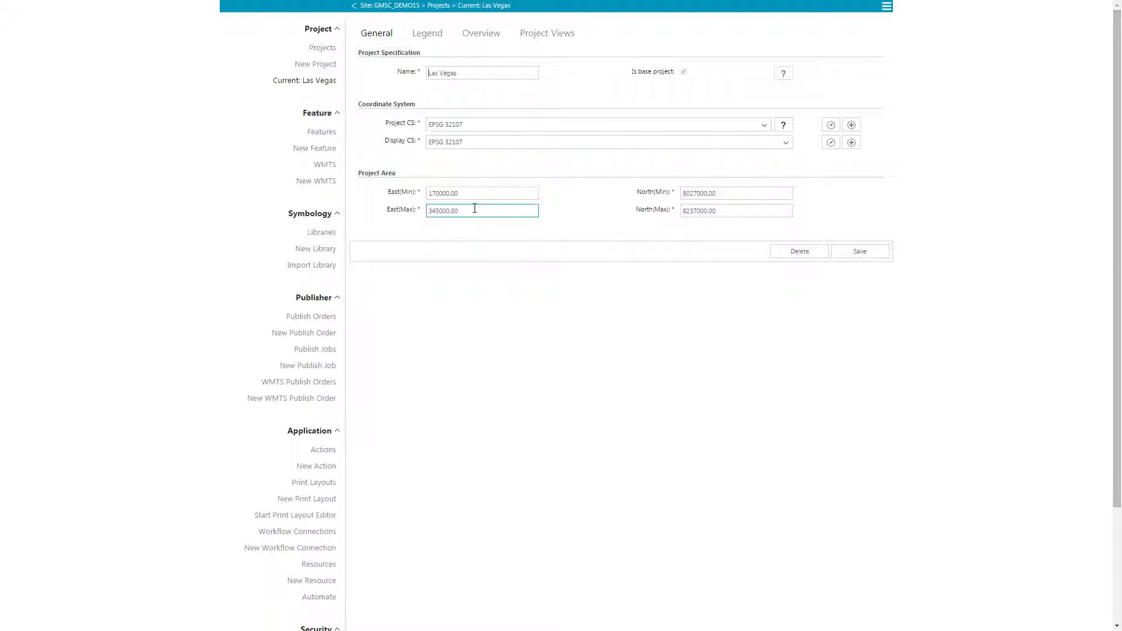
click(427, 34)
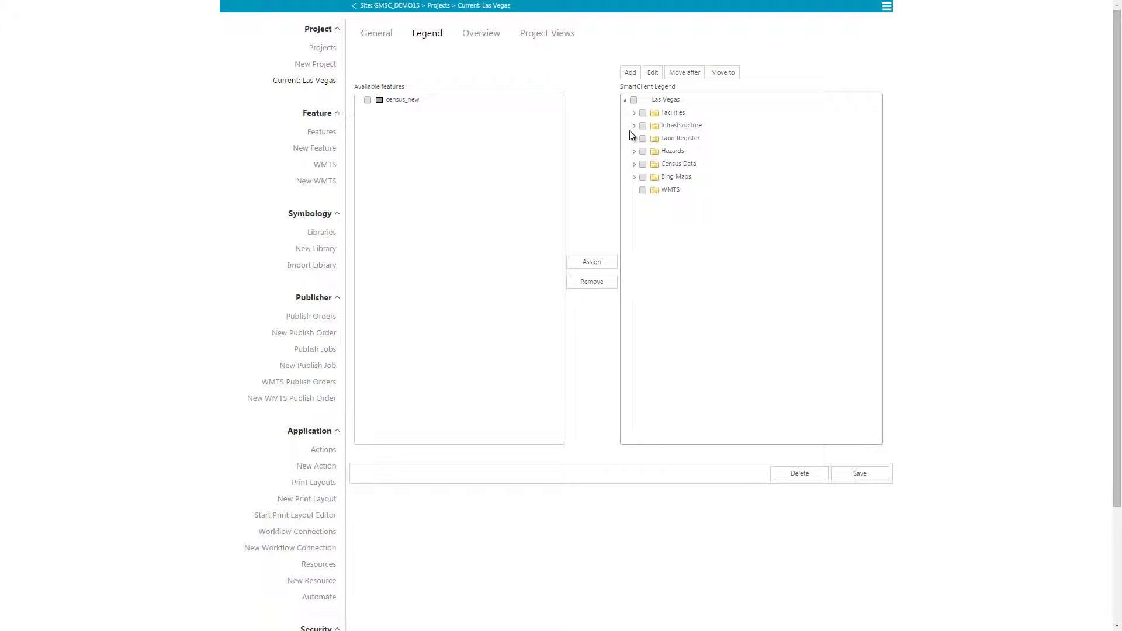
click(552, 38)
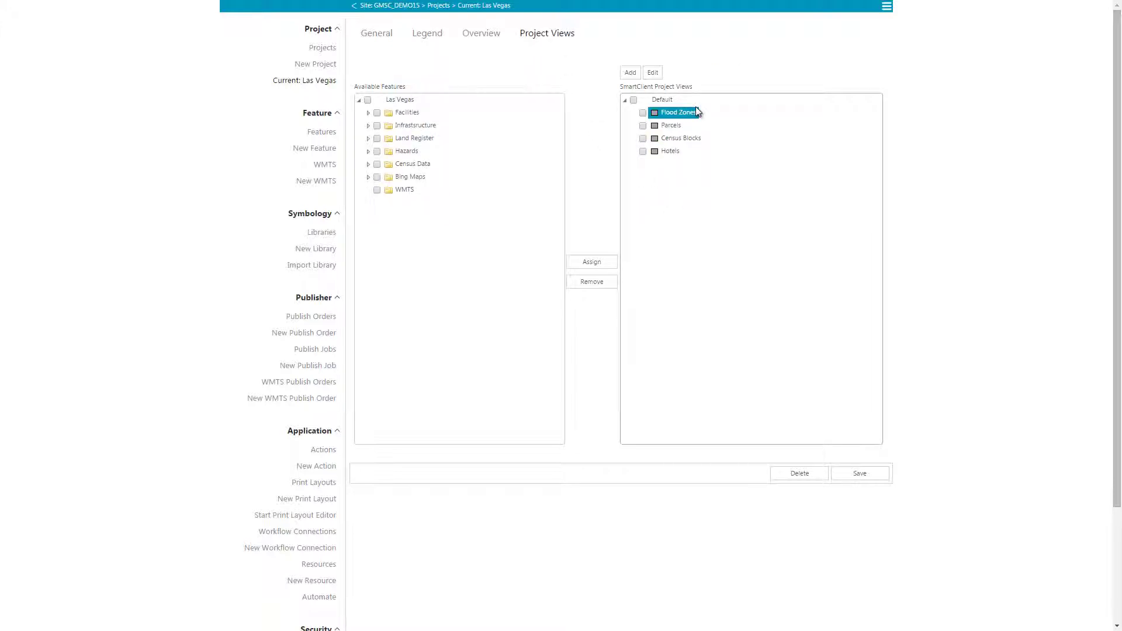
drag(696, 113, 714, 186)
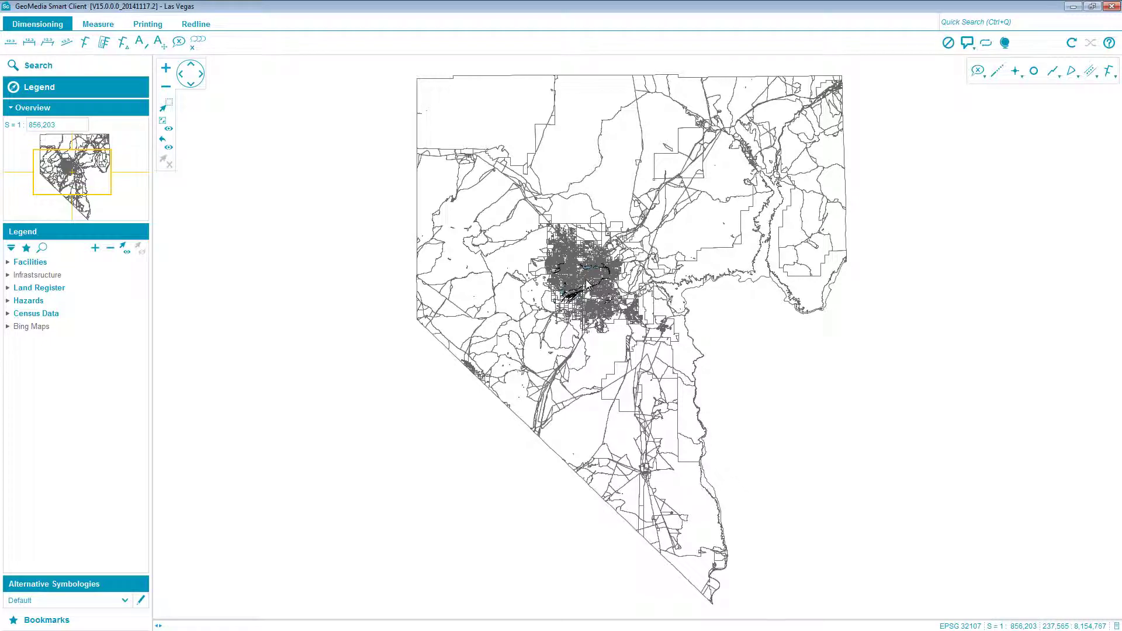
Examine the Las Vegas map in GeoMedia Smart Client from the full extent down to the individual hotels and parcels
scroll(586, 279, up, 1)
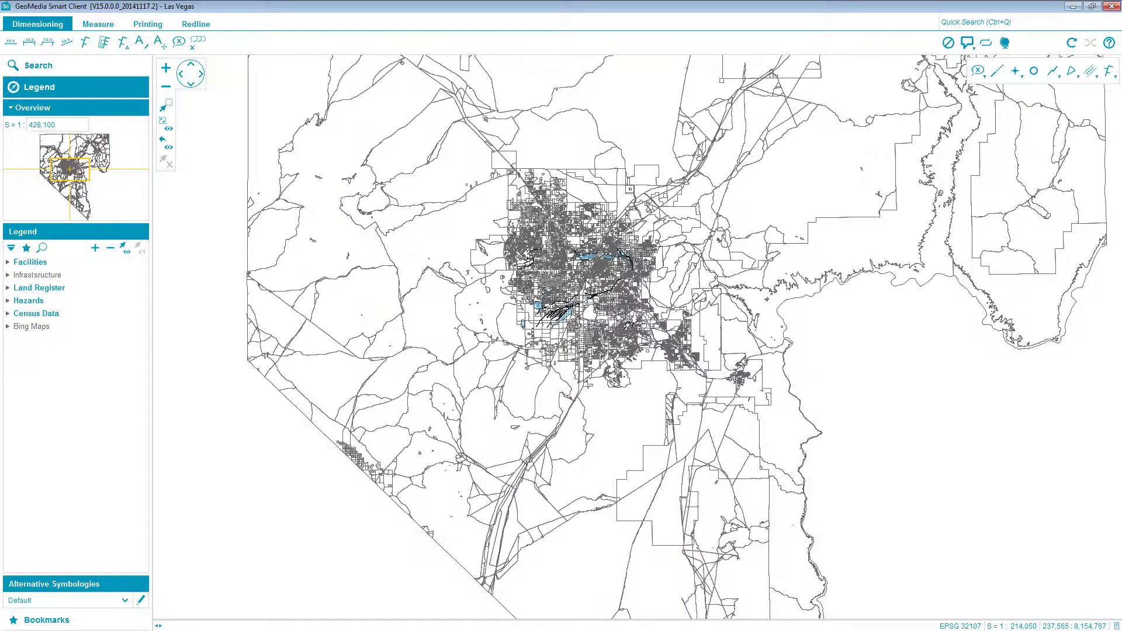
scroll(589, 282, up, 1)
scroll(589, 293, up, 1)
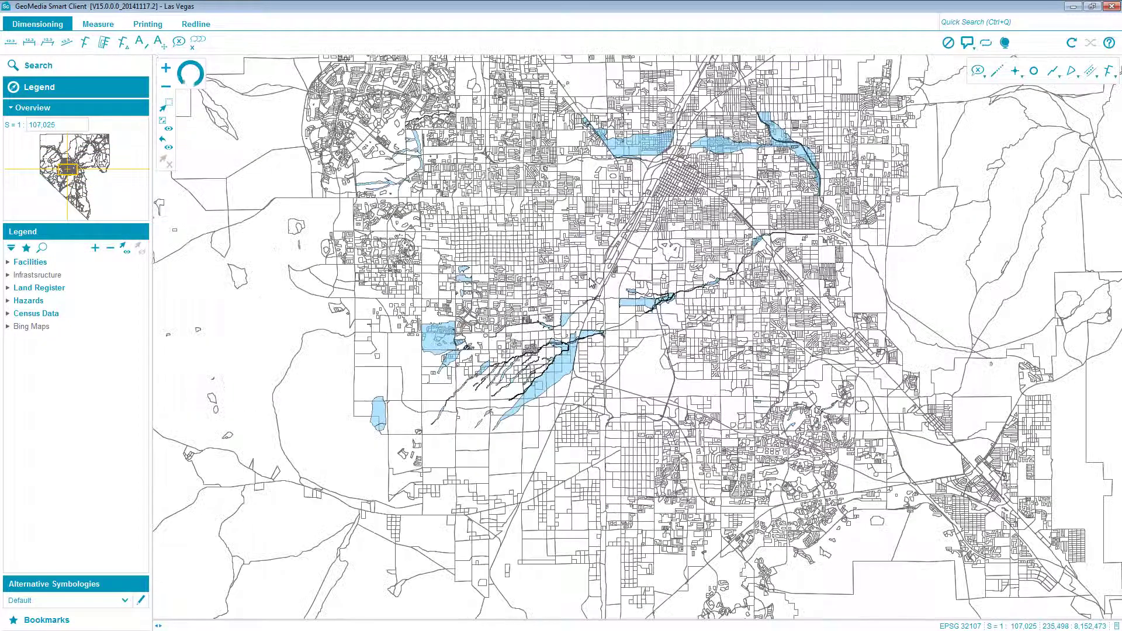
drag(578, 257, 588, 302)
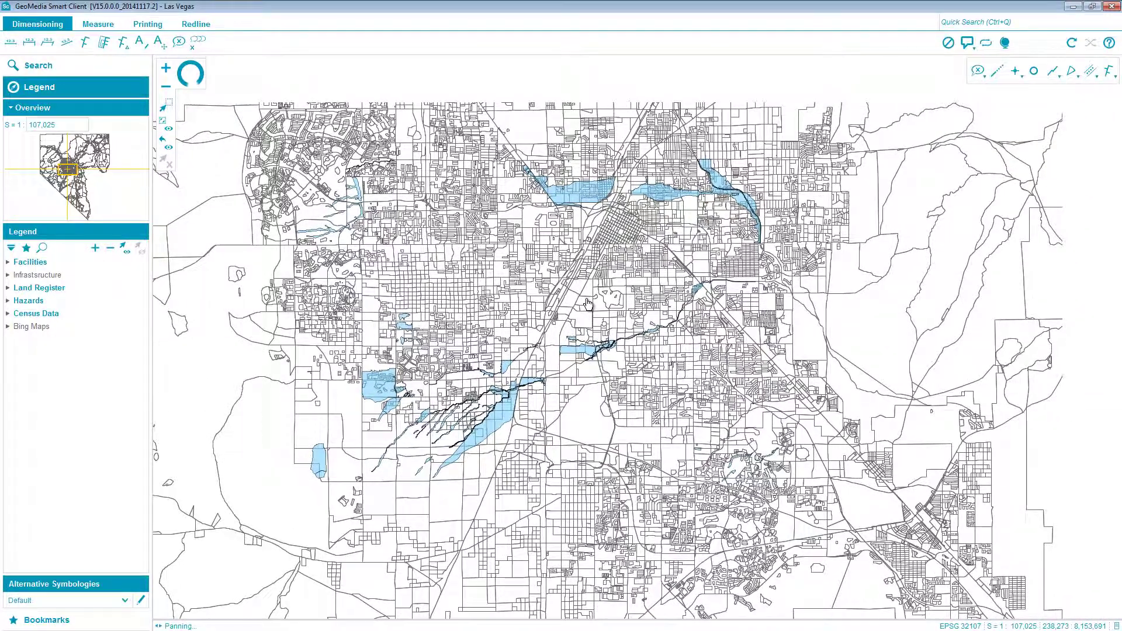
scroll(588, 306, up, 1)
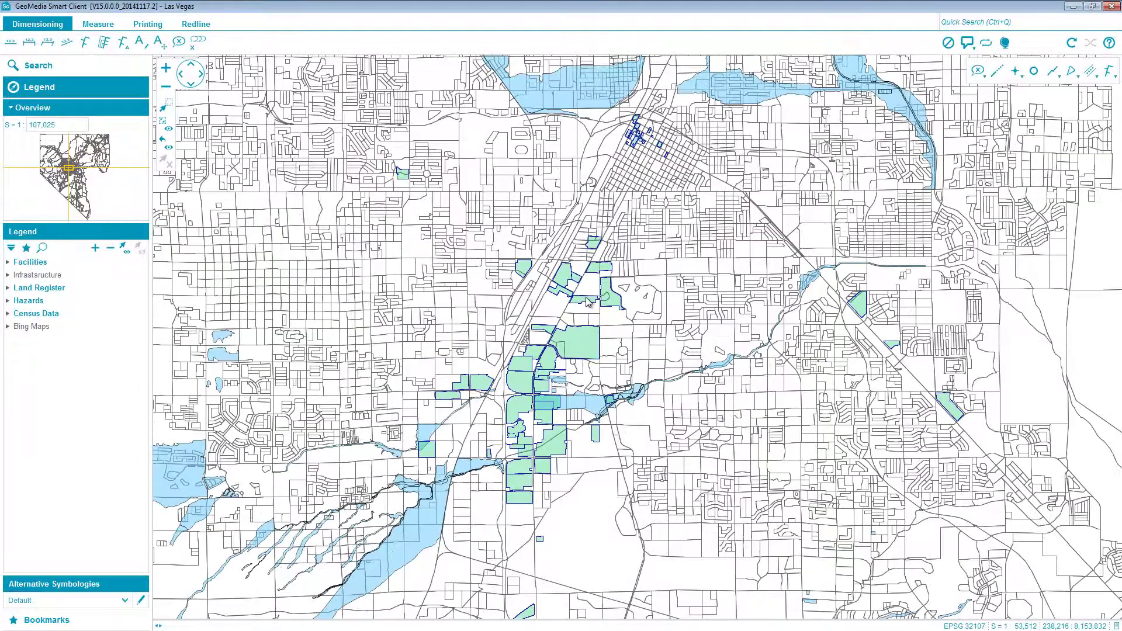
scroll(583, 329, up, 1)
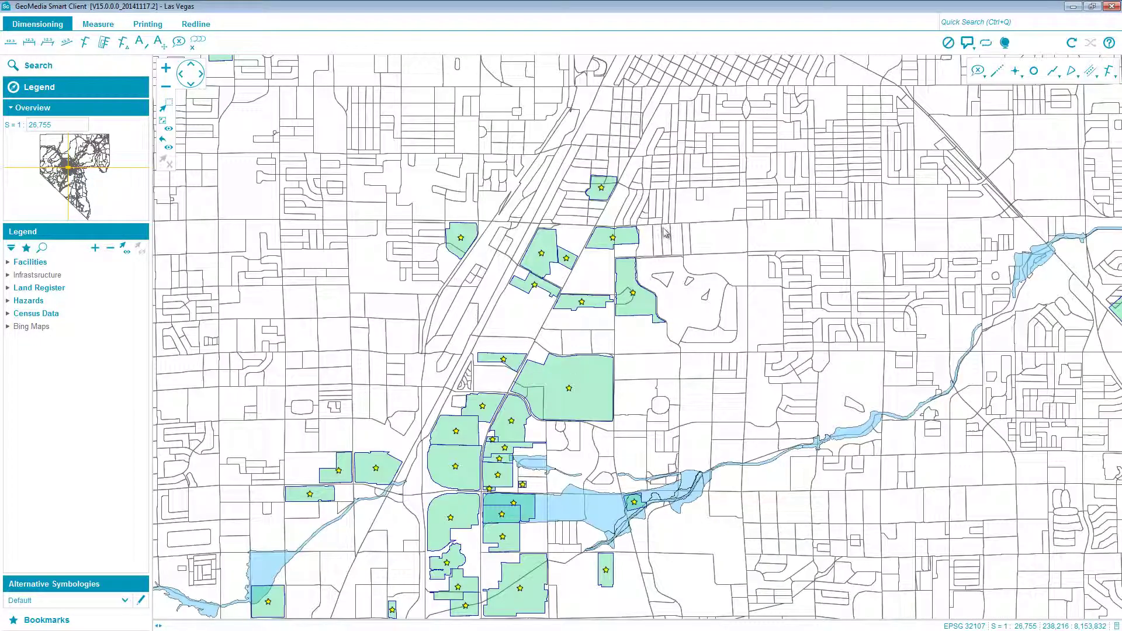
scroll(665, 231, up, 1)
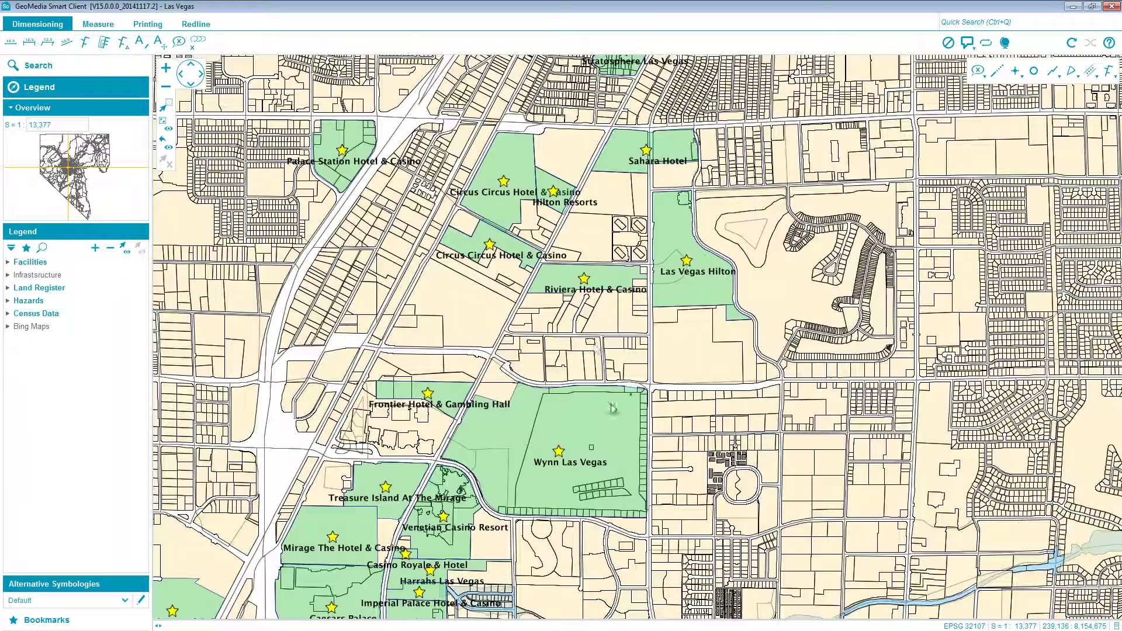
drag(752, 315, 805, 140)
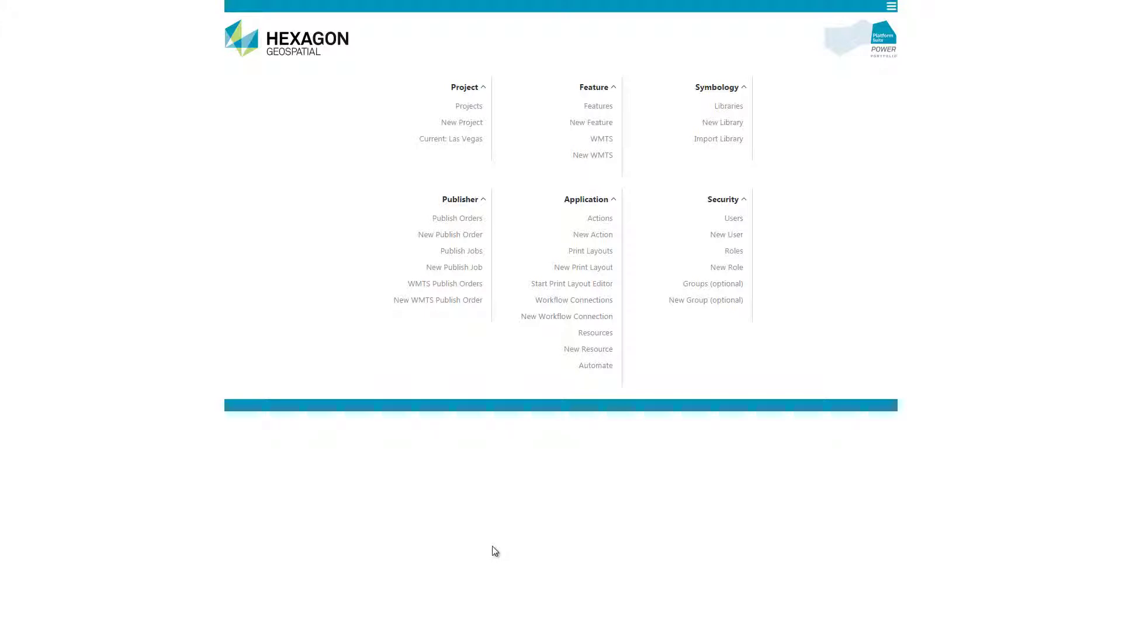
Start a new WMTS named "Las Vegas WMTS" for the Las Vegas project with the Png format
click(593, 155)
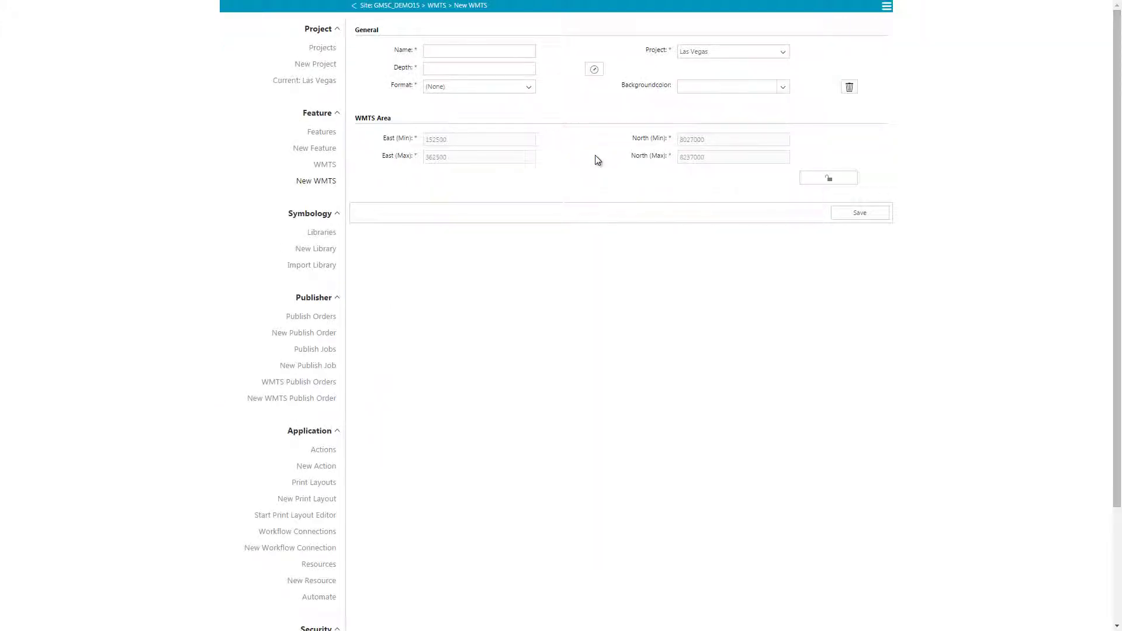
text(Las Vegas WMTS)
click(706, 53)
click(471, 89)
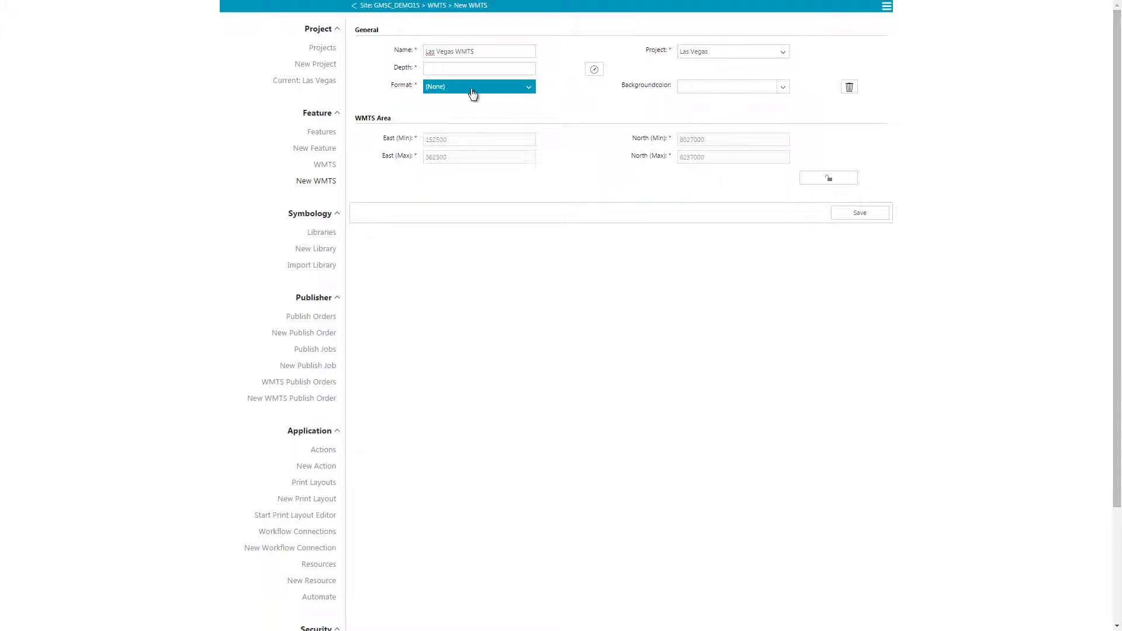
click(471, 117)
Calculate the WMTS depth from a highest-detail scale of 1500 and apply it
click(479, 64)
click(594, 70)
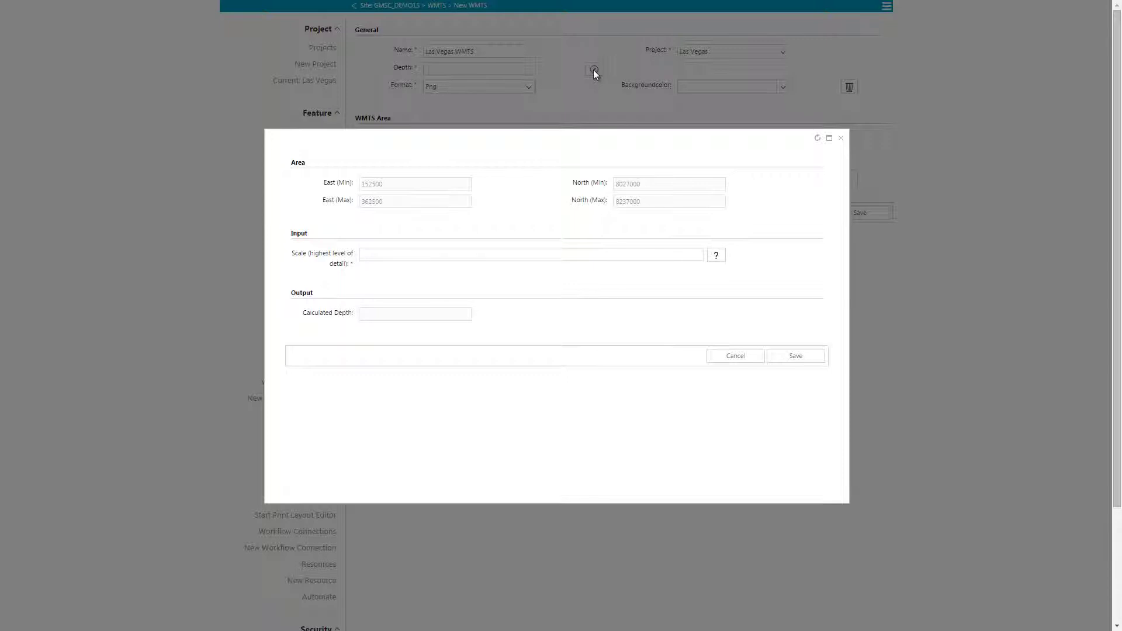
text(1500)
click(784, 361)
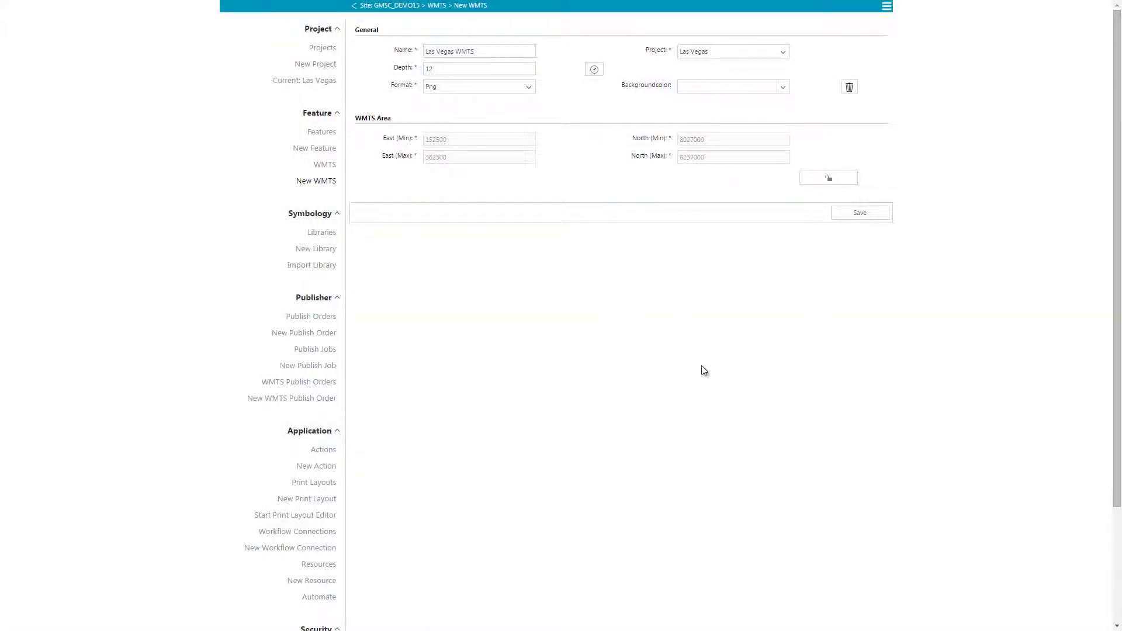
Save the new WMTS and review its list of scales per zoom level
click(844, 218)
click(845, 216)
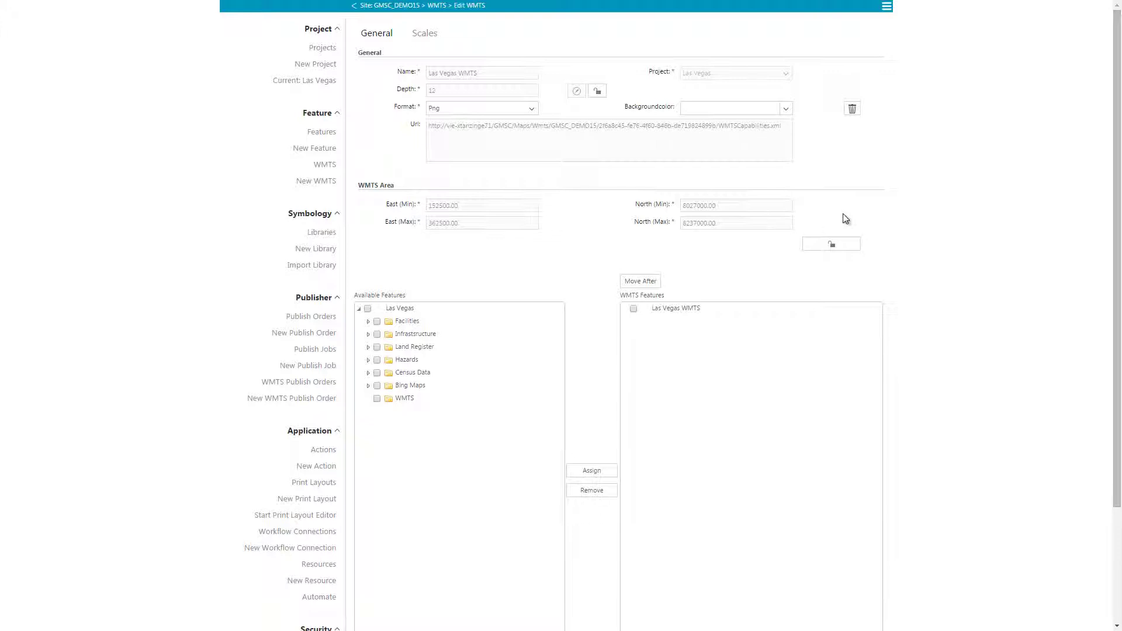
click(438, 44)
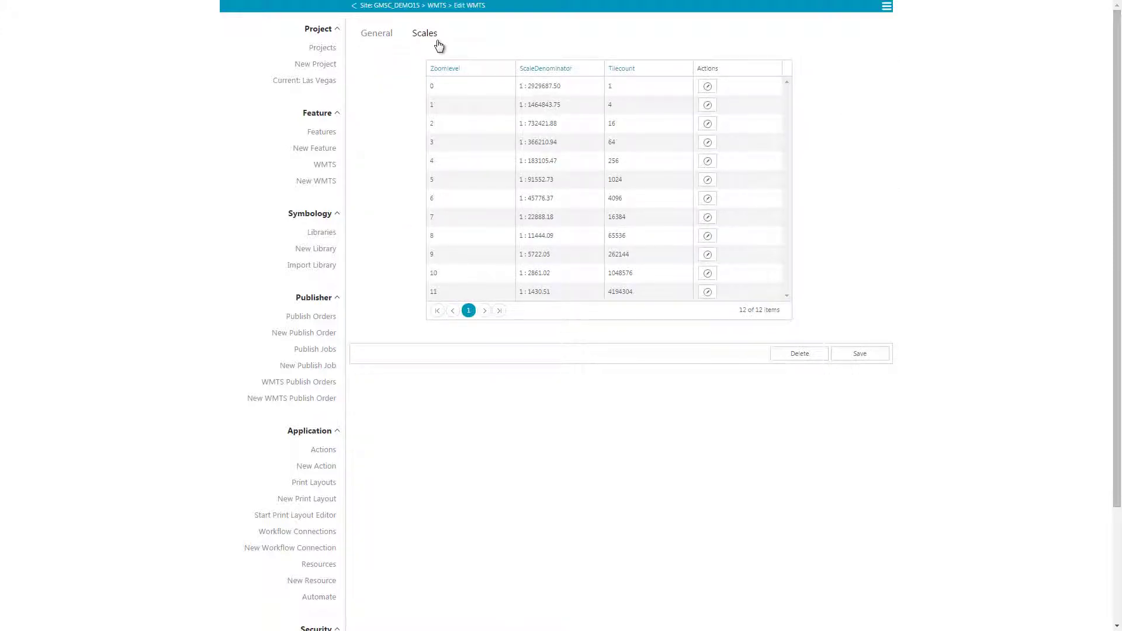
click(374, 33)
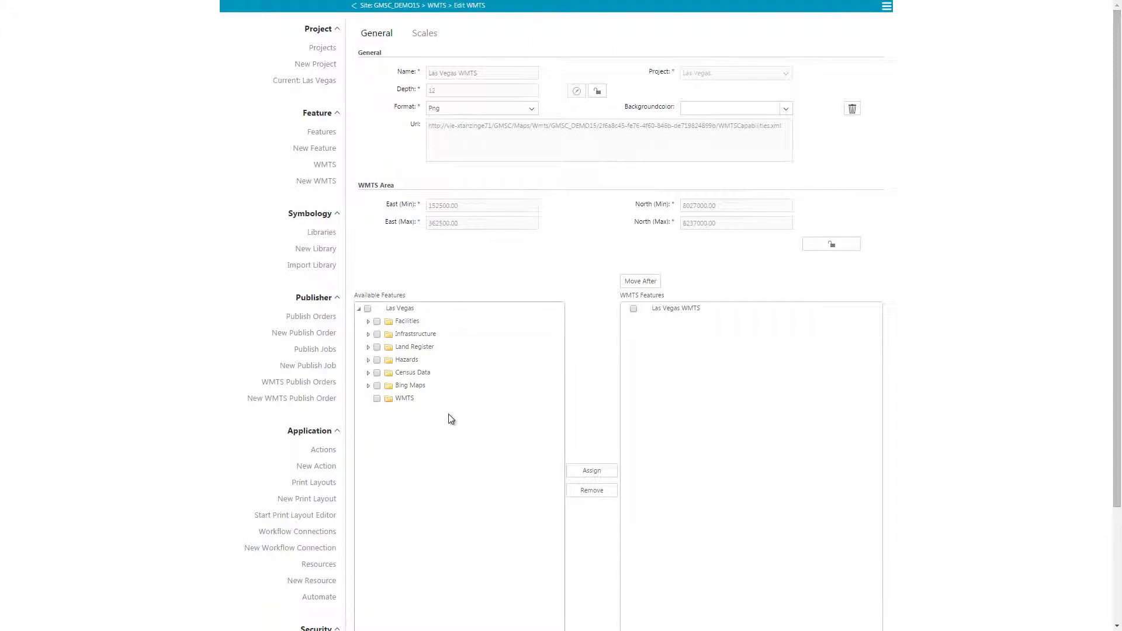
Assign the Hotels, Parcels, Flood Zones and Census Blocks features to Las Vegas WMTS
click(653, 310)
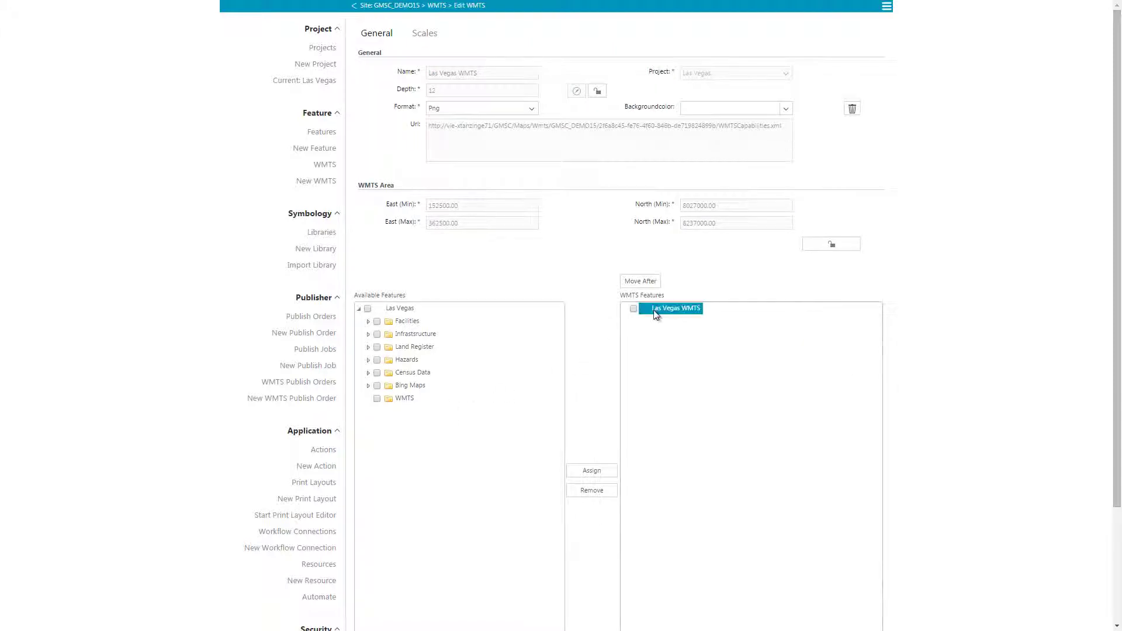
scroll(481, 344, down, 1)
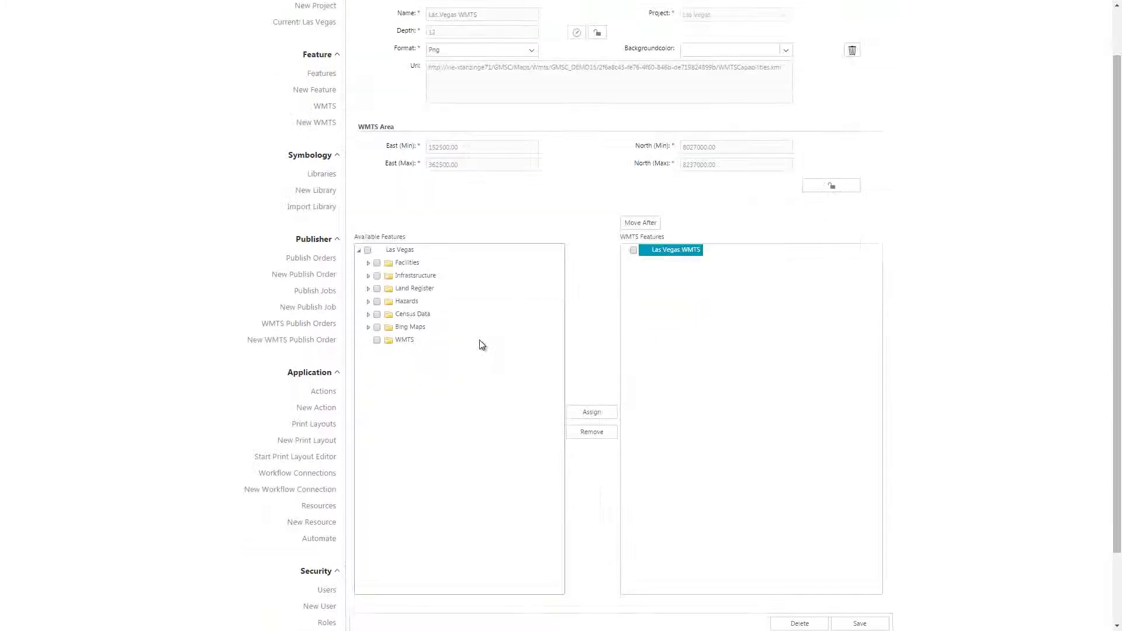
click(369, 263)
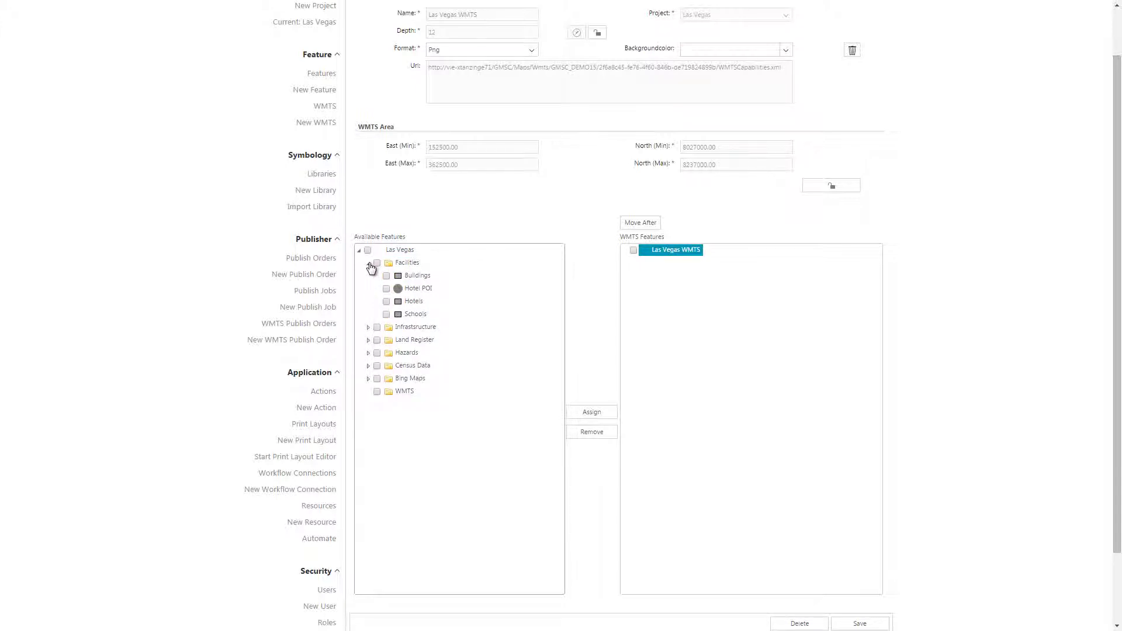
click(387, 301)
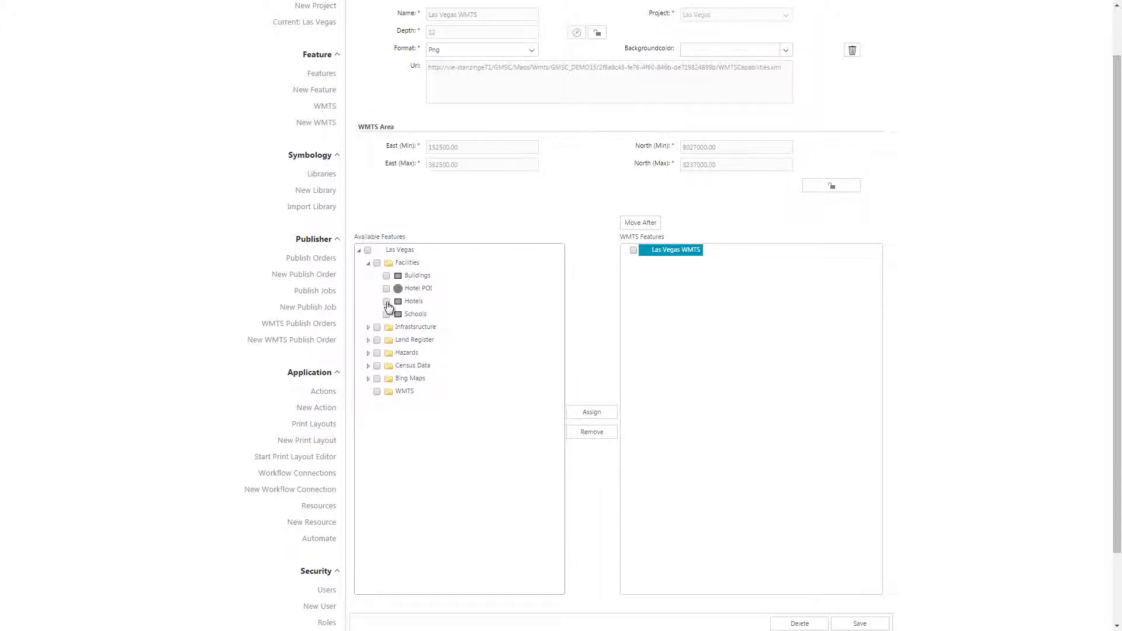
click(368, 328)
click(368, 328)
click(368, 340)
click(386, 353)
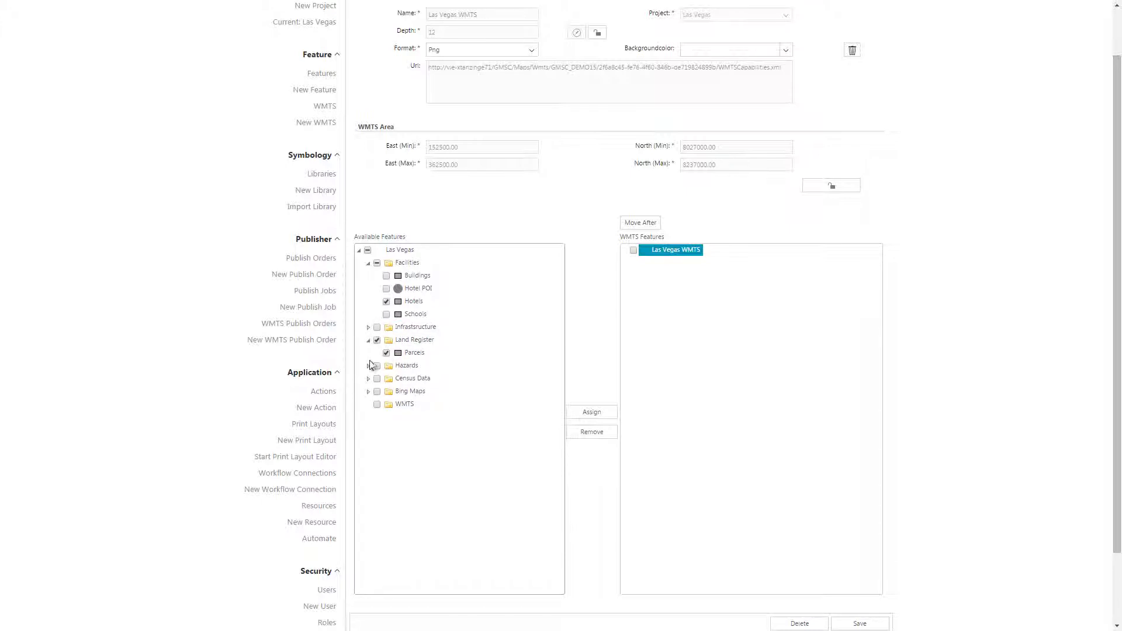
click(368, 366)
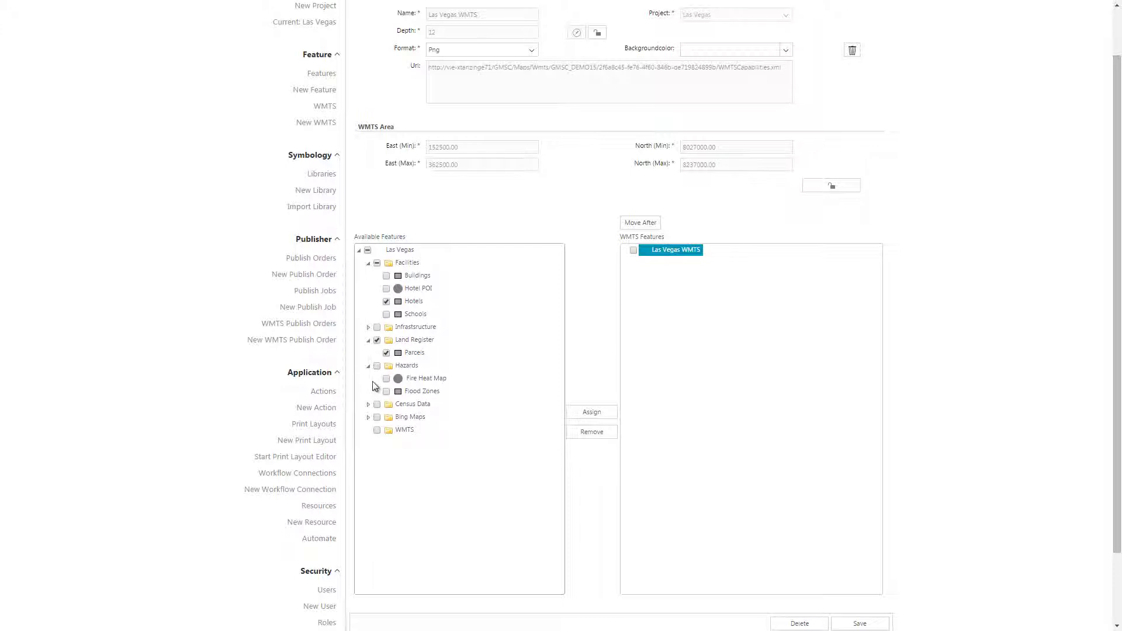
click(386, 392)
click(369, 406)
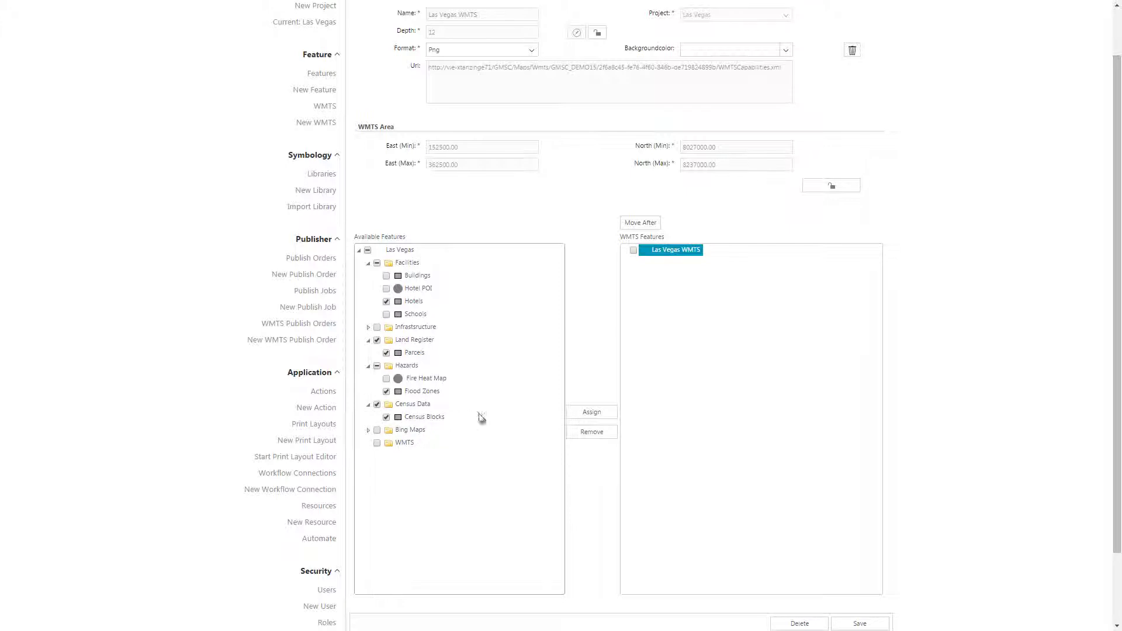
click(578, 416)
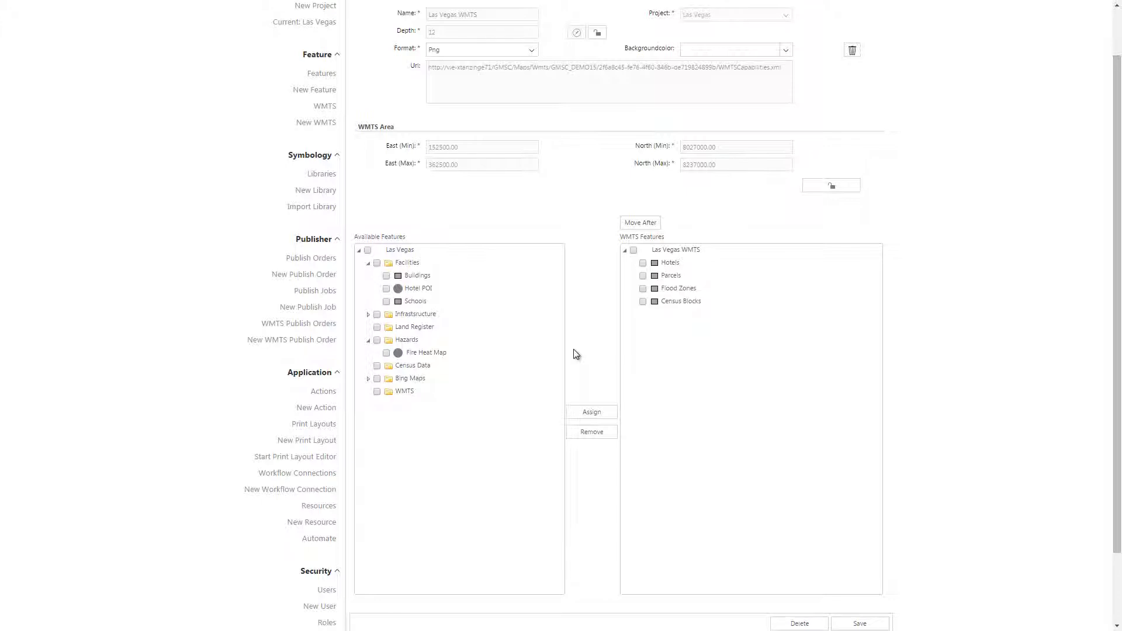
Move Parcels after Flood Zones in the order of the WMTS features
click(670, 263)
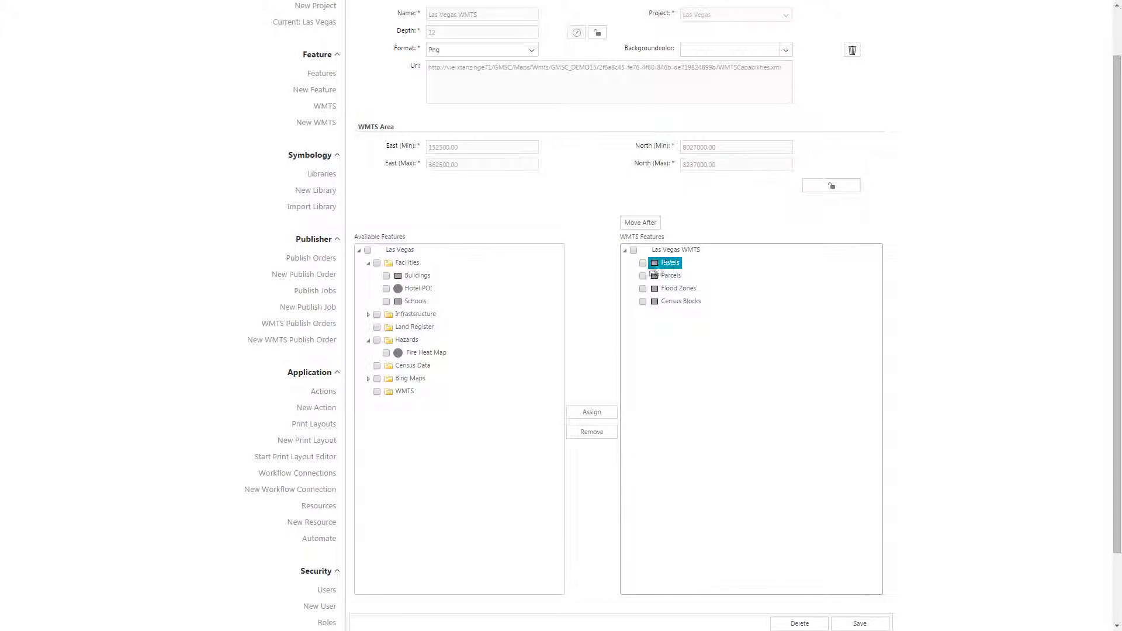
click(642, 275)
click(661, 289)
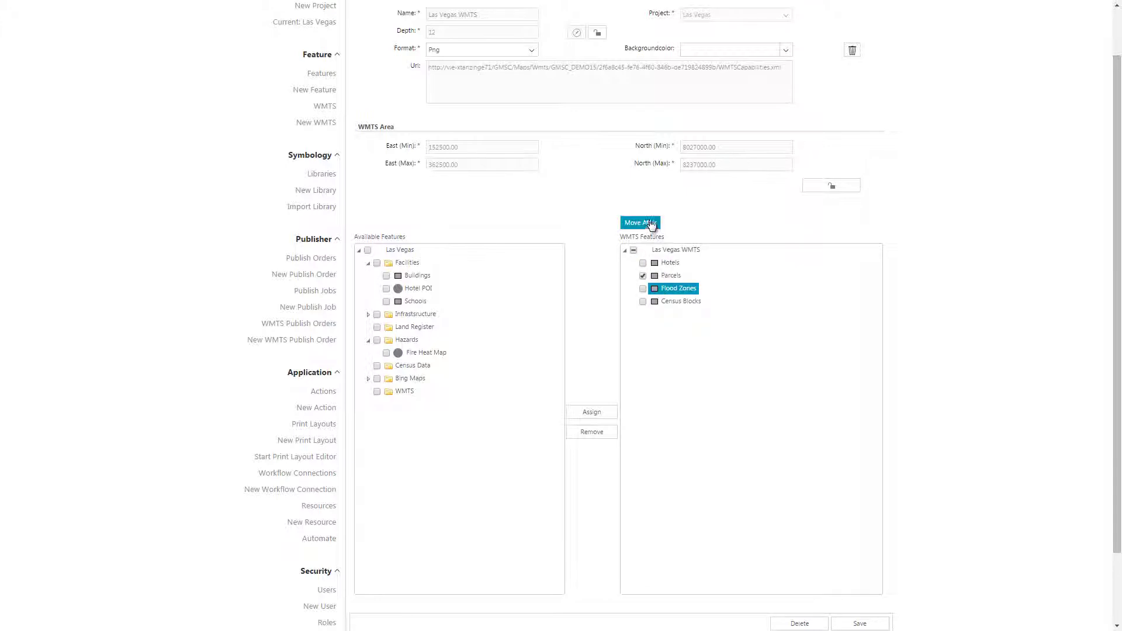
click(650, 224)
Move Flood Zones back after Parcels in the order of the WMTS features
click(643, 275)
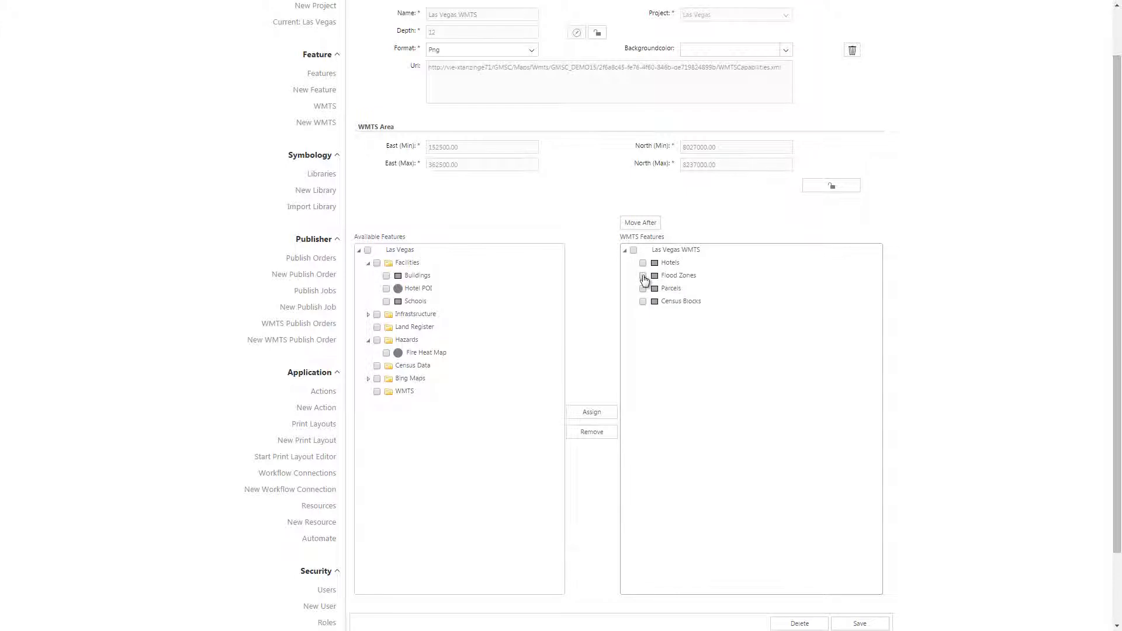
click(670, 288)
ctrl+click(654, 262)
click(643, 224)
click(671, 289)
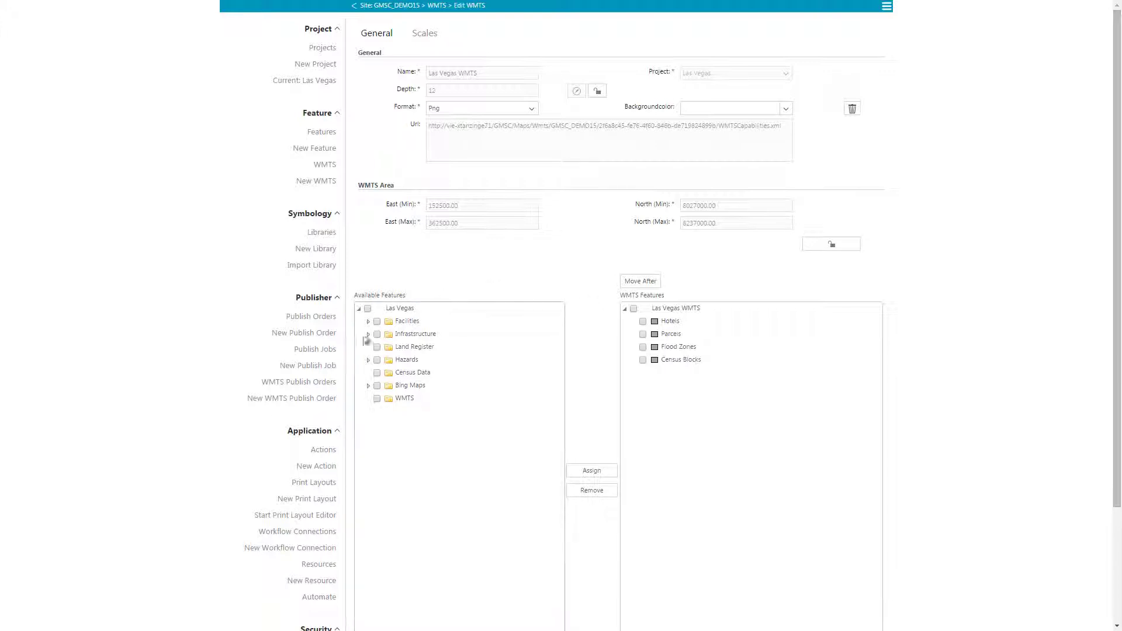
Start a new WMTS publish order and name it "Las Vegas WMTS initial"
click(320, 405)
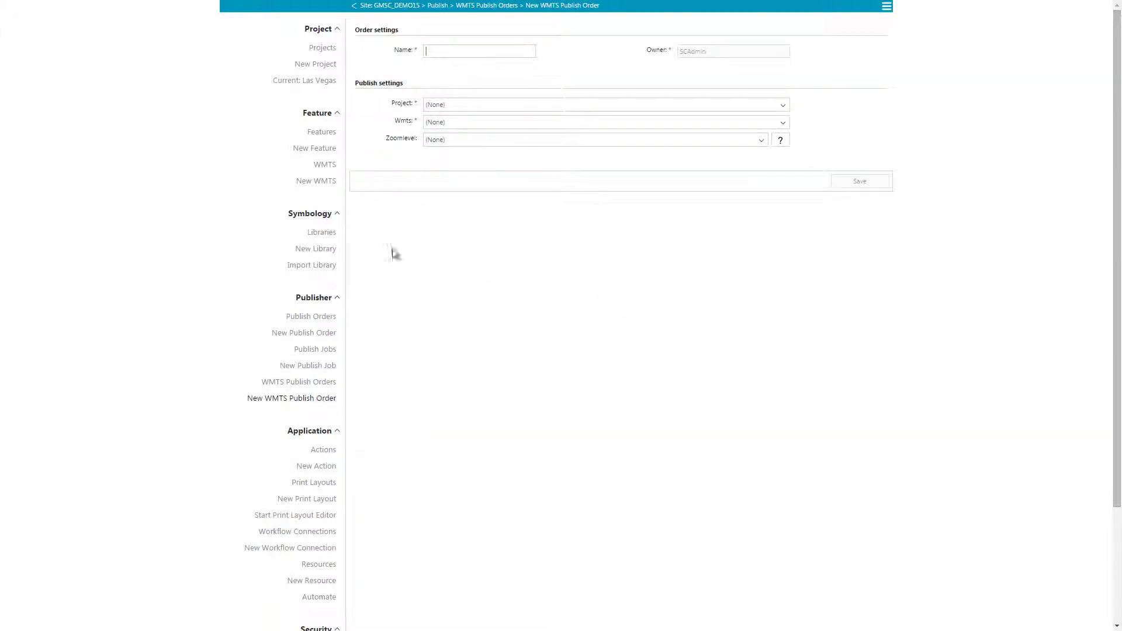
click(448, 55)
click(449, 55)
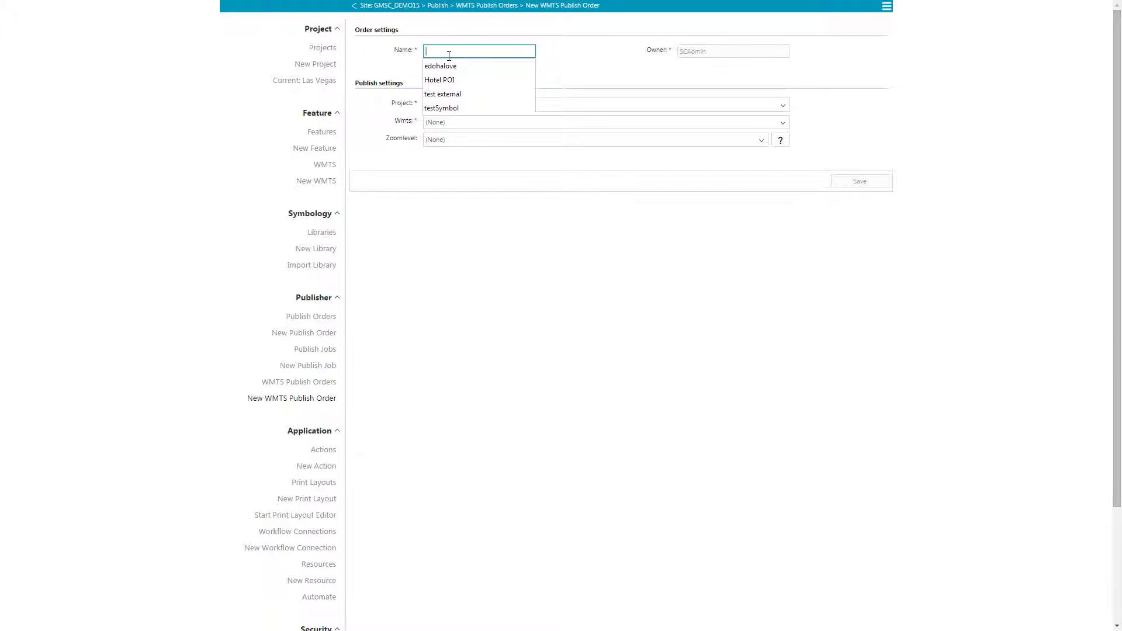
text(Las )
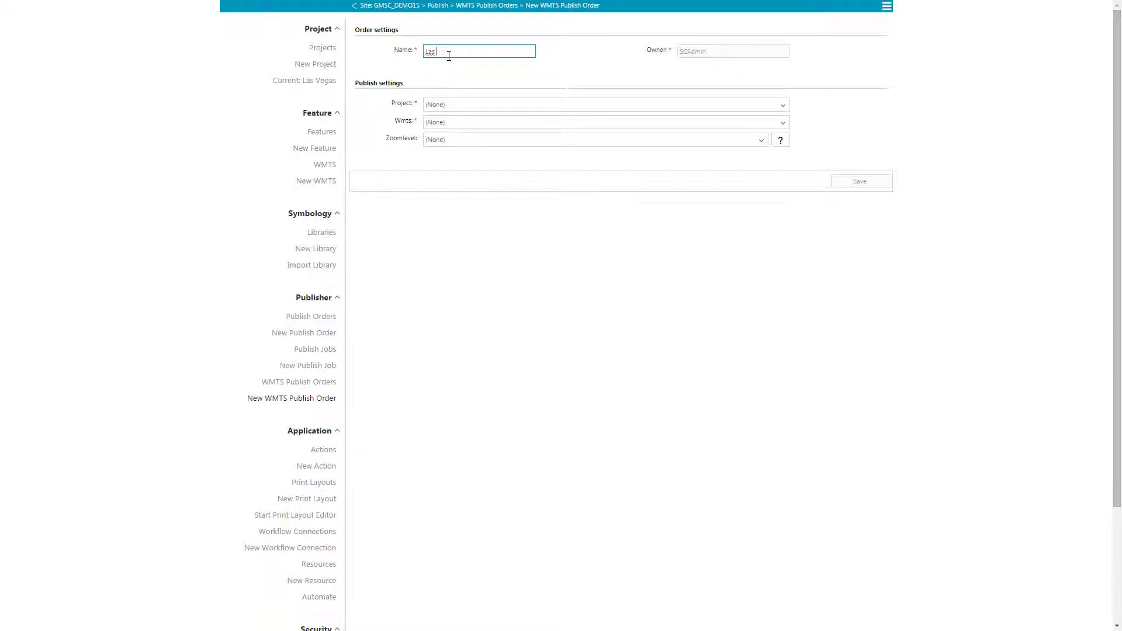
text(Vegas WMTS initial)
Set the publish order's project to Las Vegas and its WMTS to Las Vegas WMTS, and save it
click(458, 105)
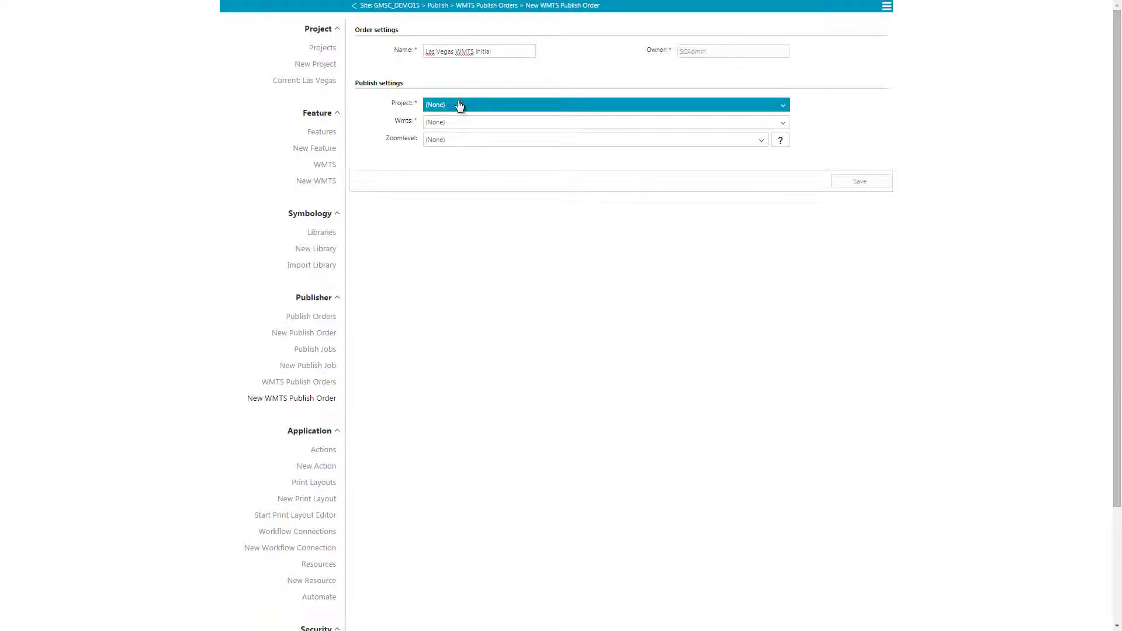
click(460, 133)
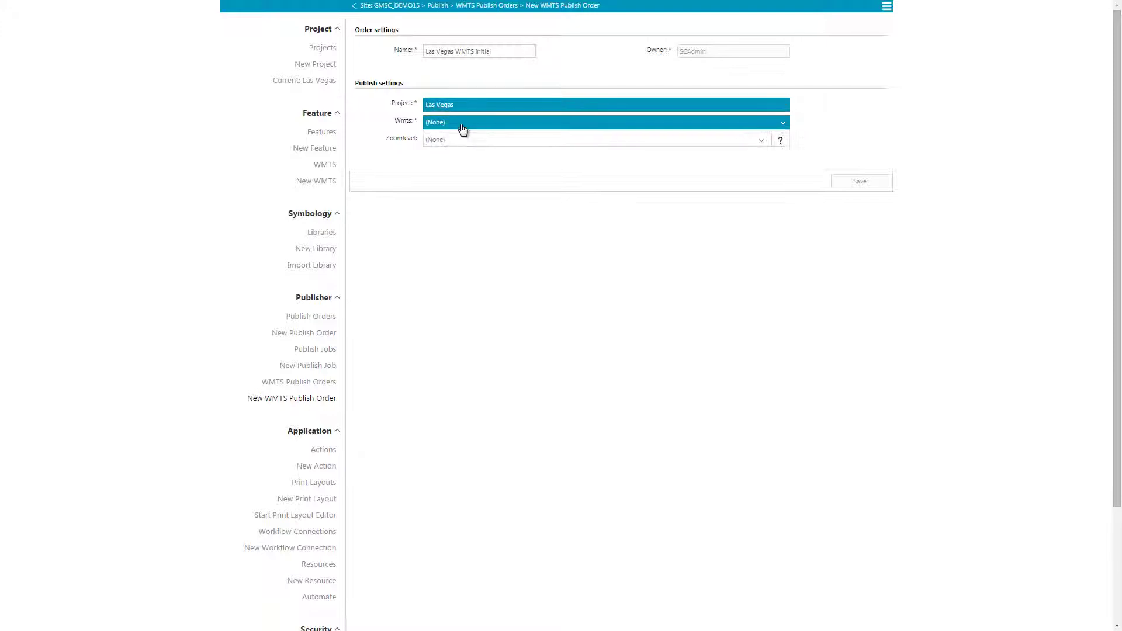
click(461, 123)
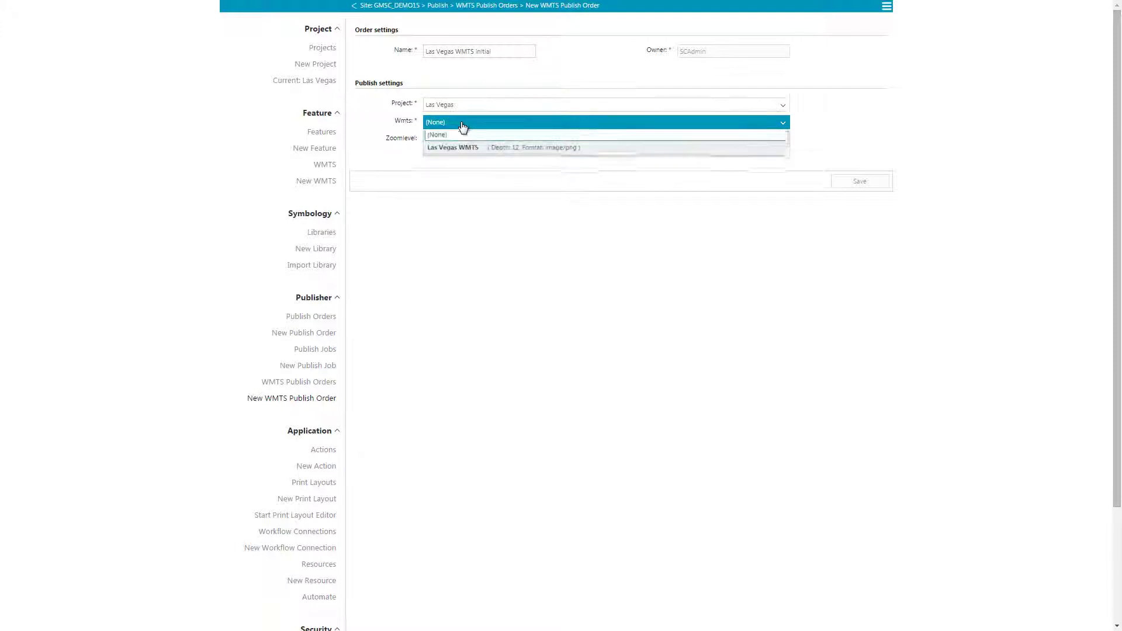
click(525, 152)
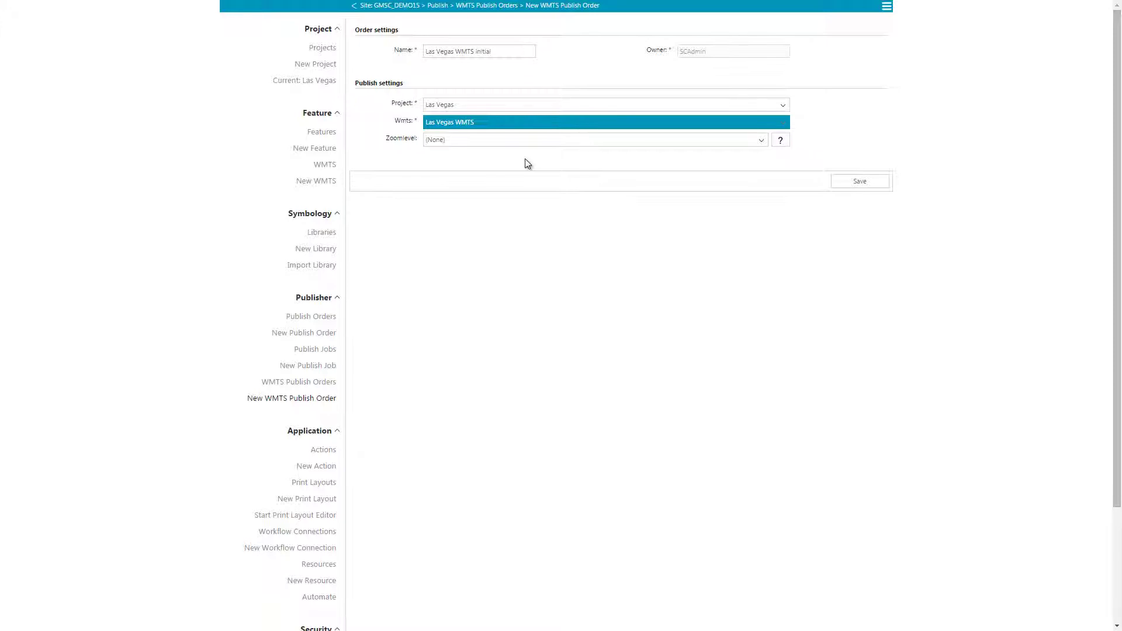
click(861, 185)
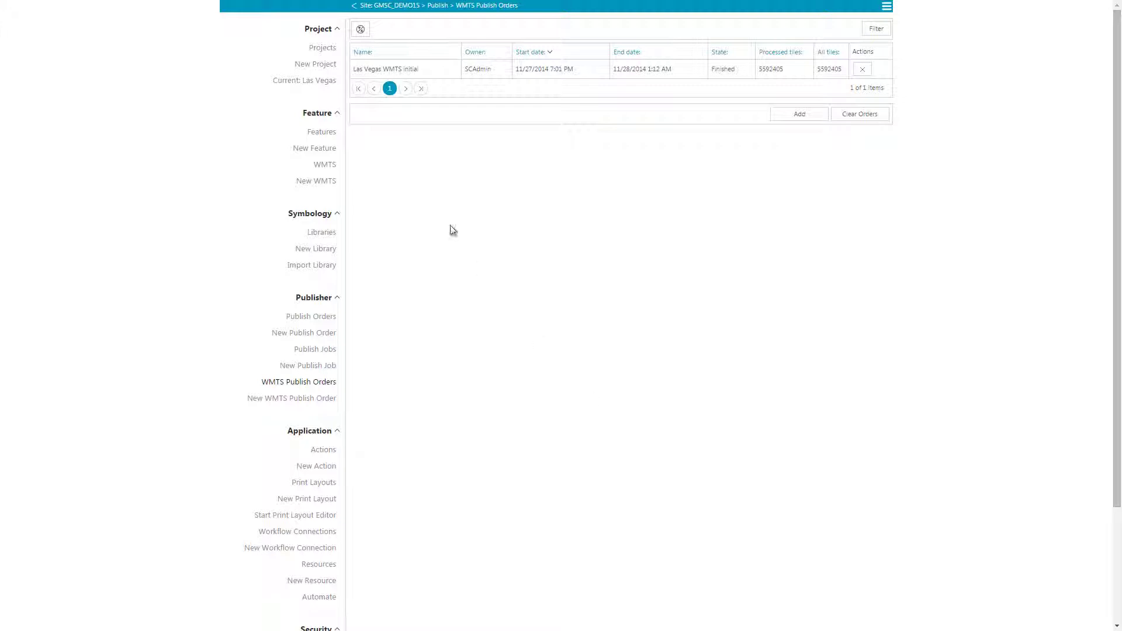
Open Las Vegas WMTS for editing and copy its full capabilities URL
click(332, 170)
click(436, 78)
double_click(435, 75)
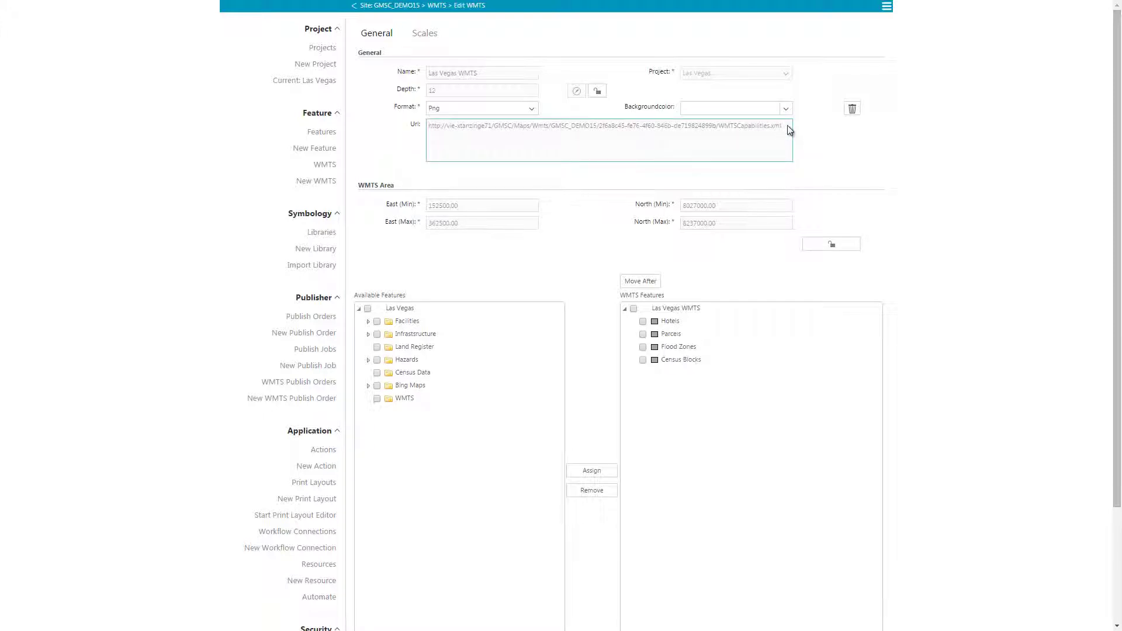
drag(783, 135, 430, 138)
key(ctrl+c)
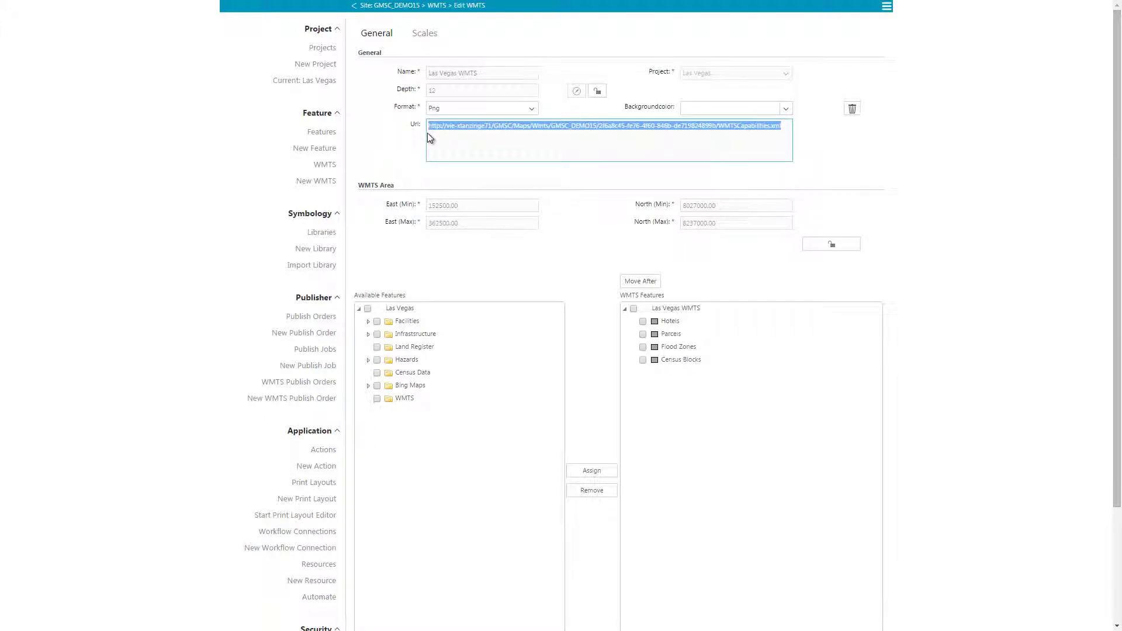
Start a new WMTS feature named "Las Vegas WMTS" and paste the copied capabilities URL as its connection address
click(321, 153)
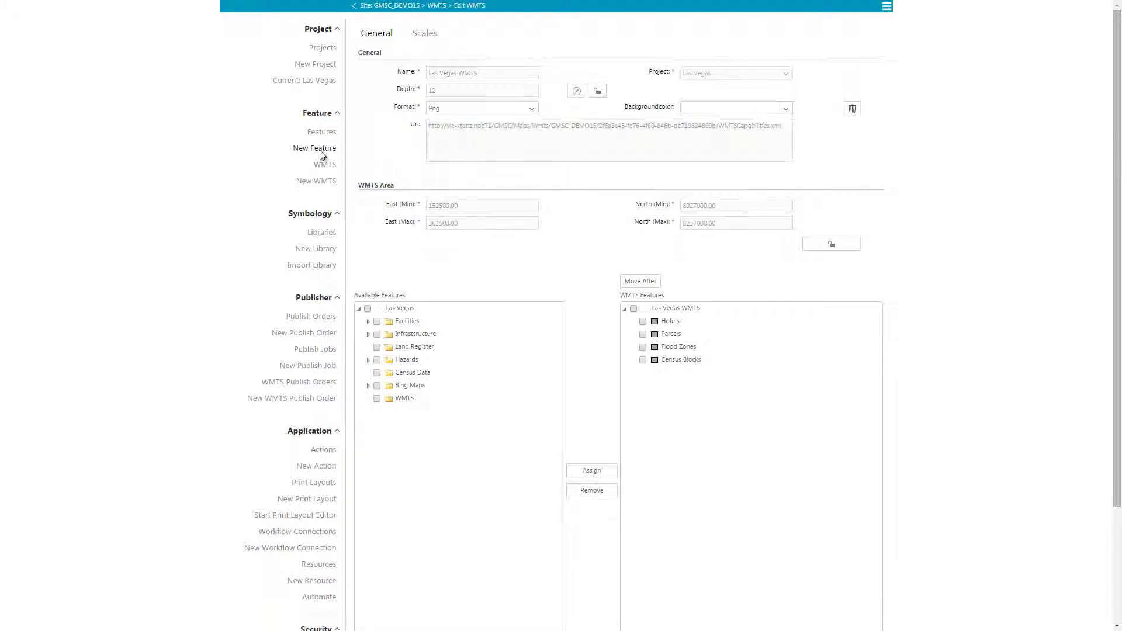
click(369, 168)
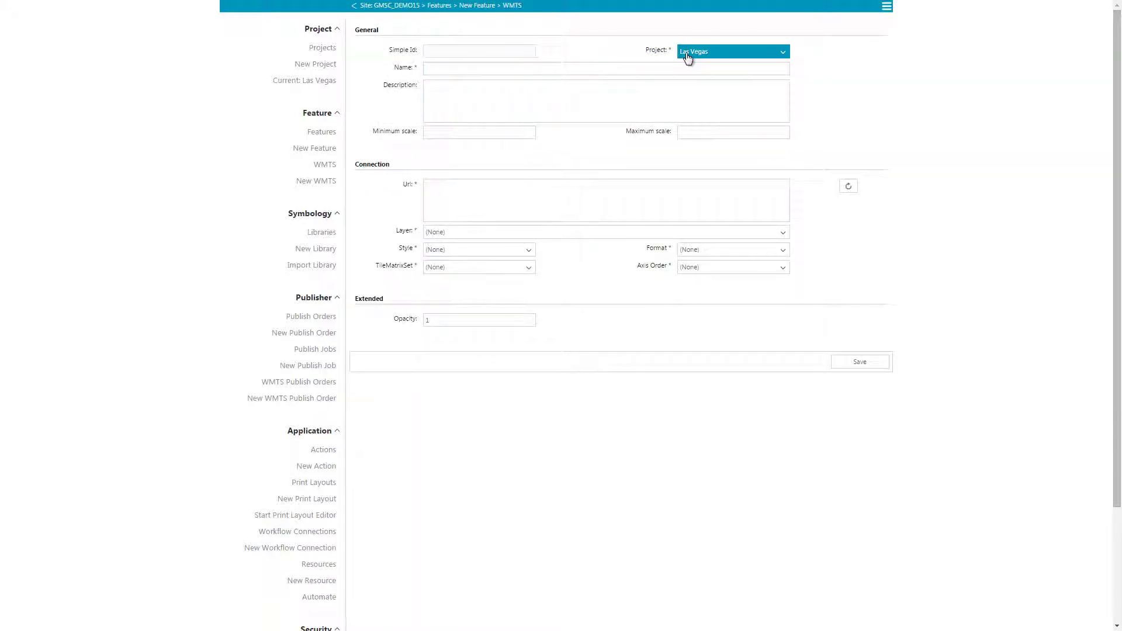
click(618, 70)
text(La)
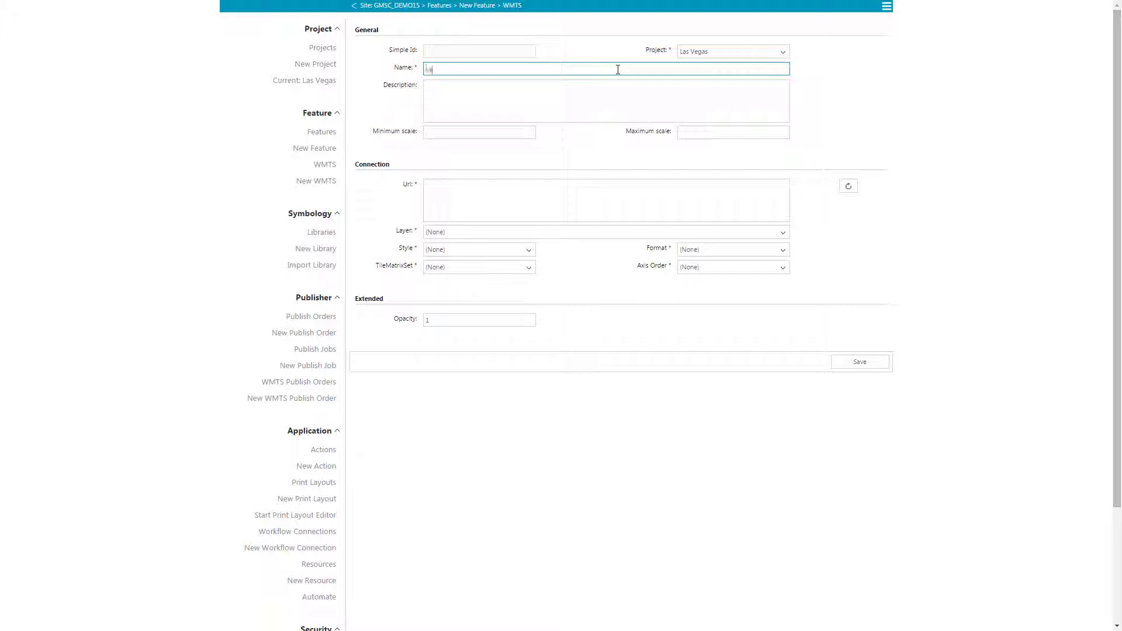
text(s Vegas WMTS)
click(550, 185)
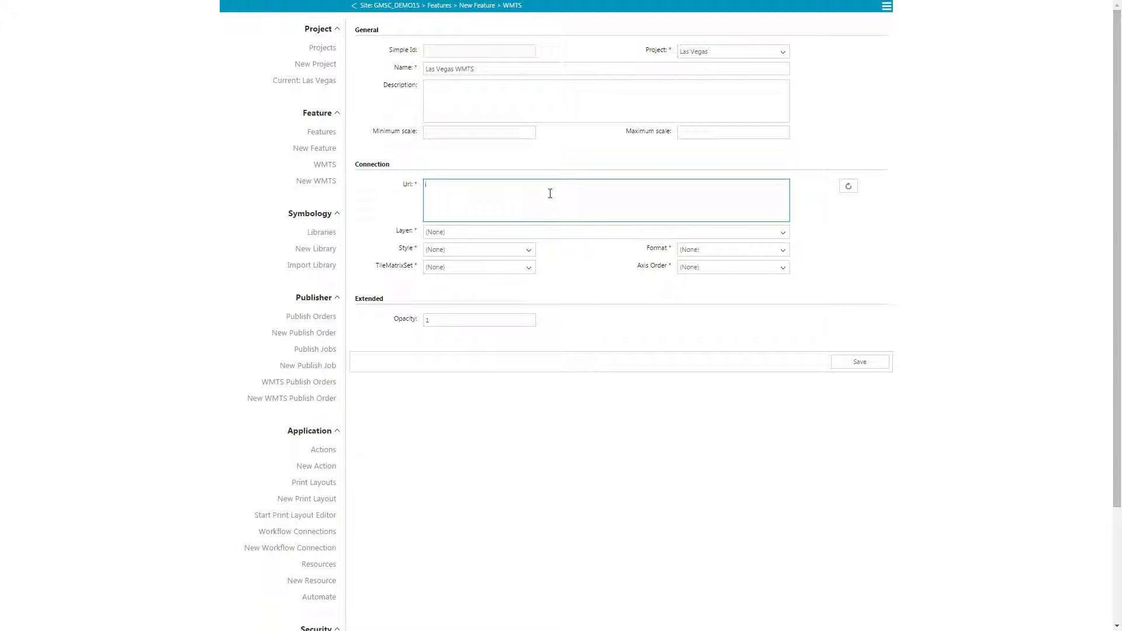
key(ctrl+v)
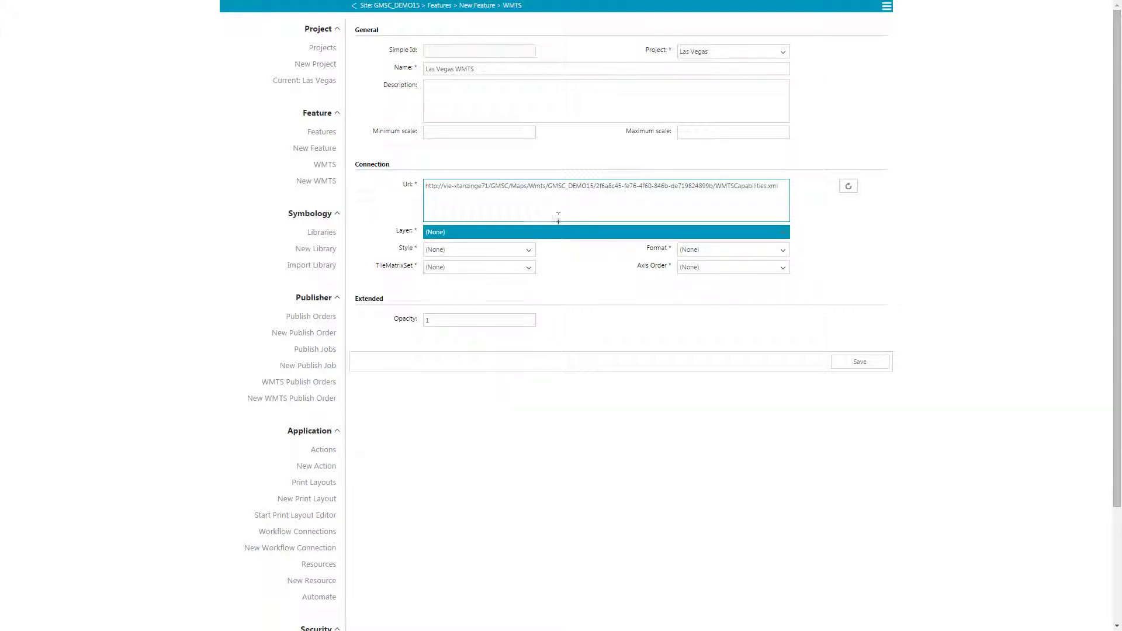
Choose the Las Vegas WMTS layer and the Easting Northing axis order for the feature, and save it
click(558, 234)
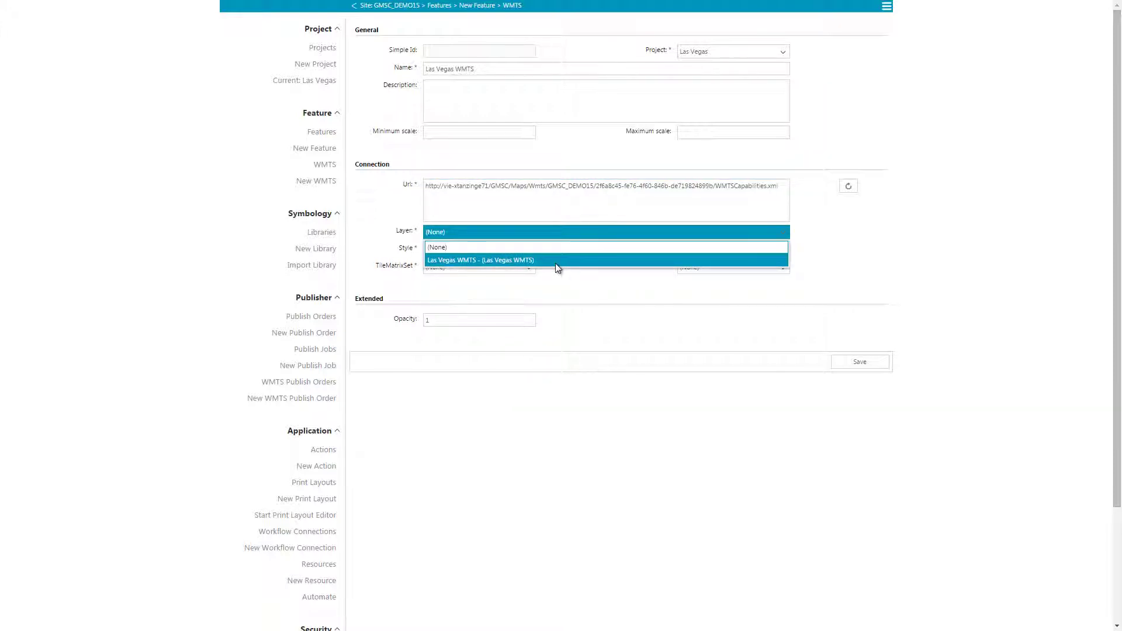
click(555, 261)
click(501, 272)
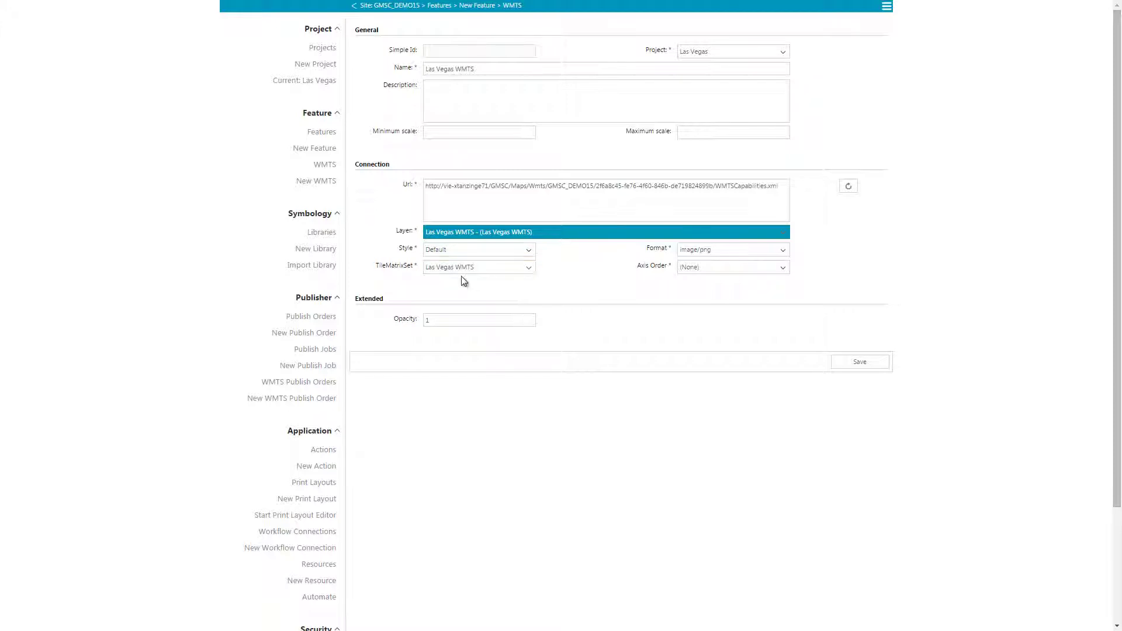
click(714, 268)
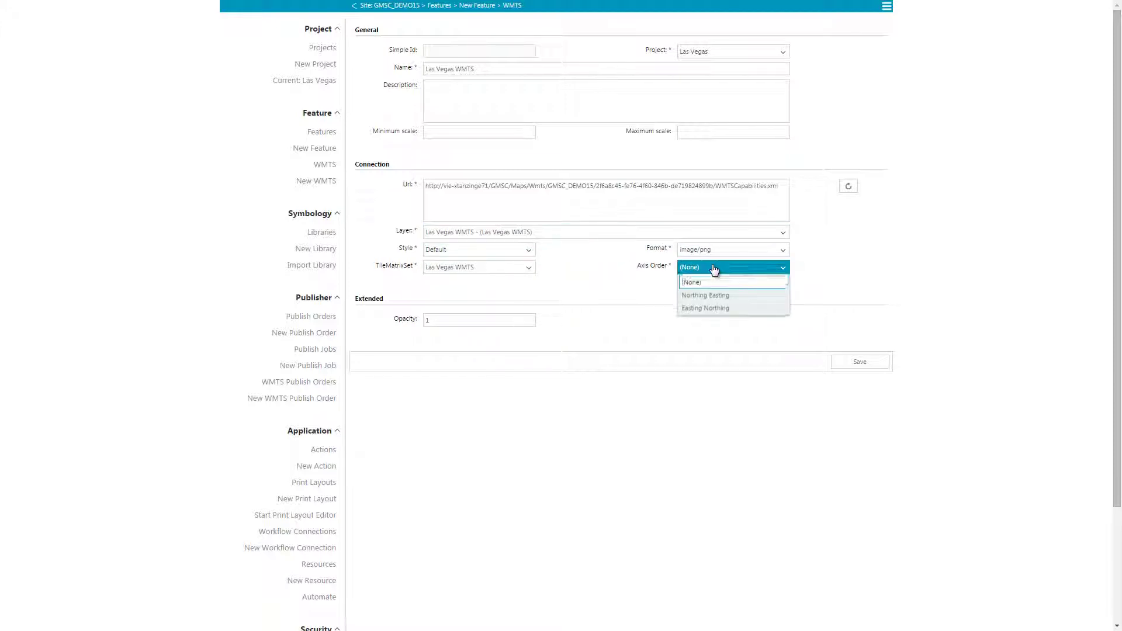
click(714, 307)
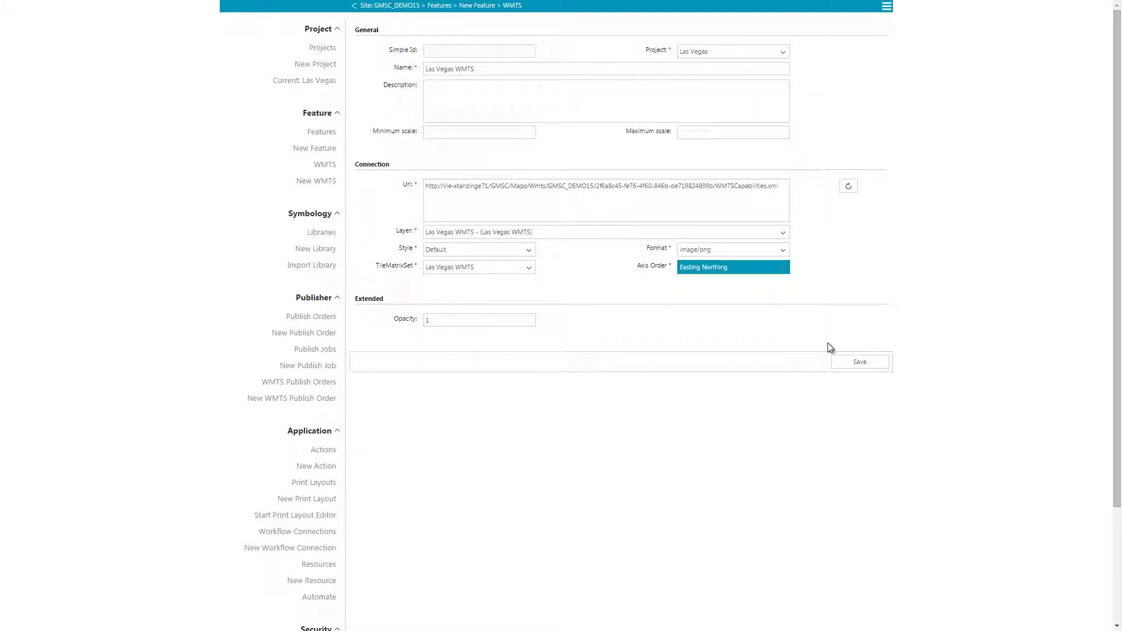
click(852, 361)
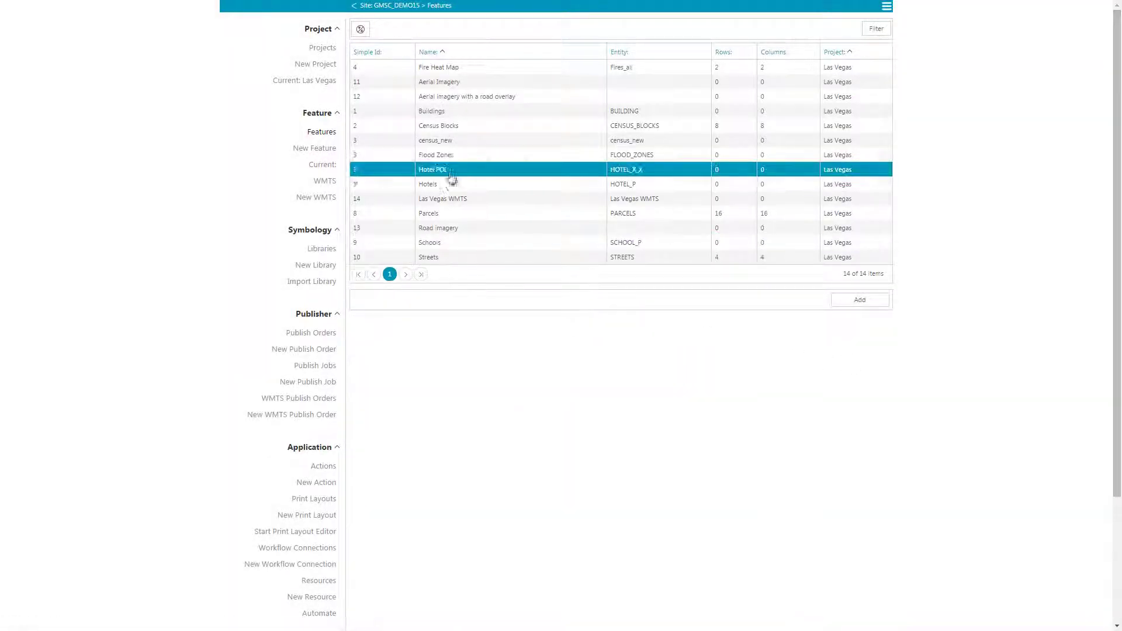
Assign the Las Vegas WMTS feature to the WMTS folder in the Las Vegas project's legend
click(306, 82)
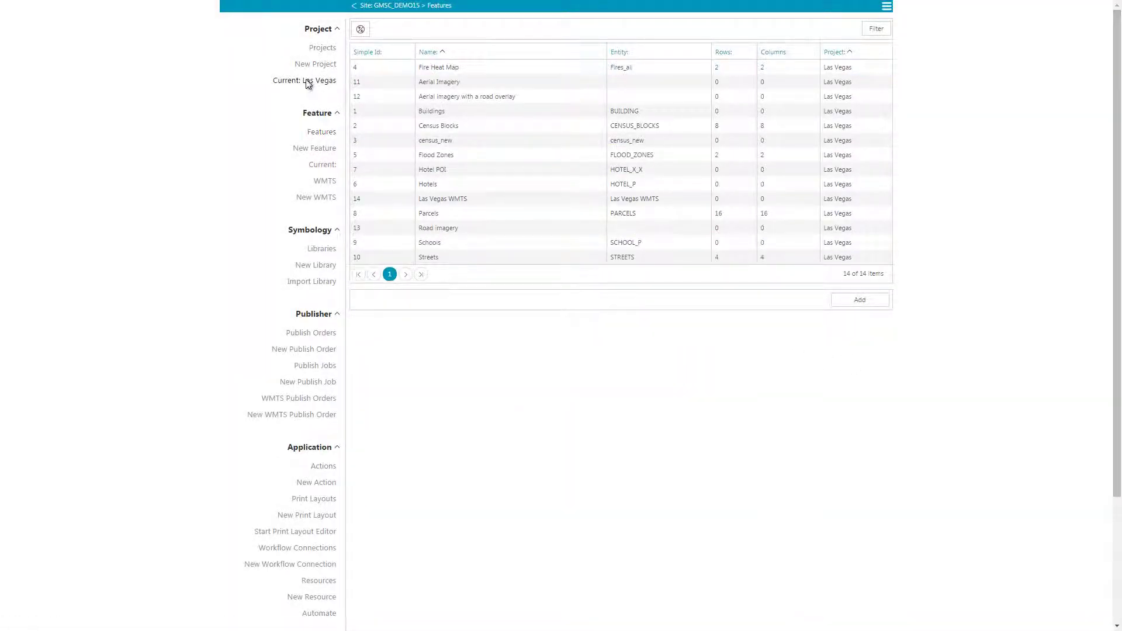
click(424, 35)
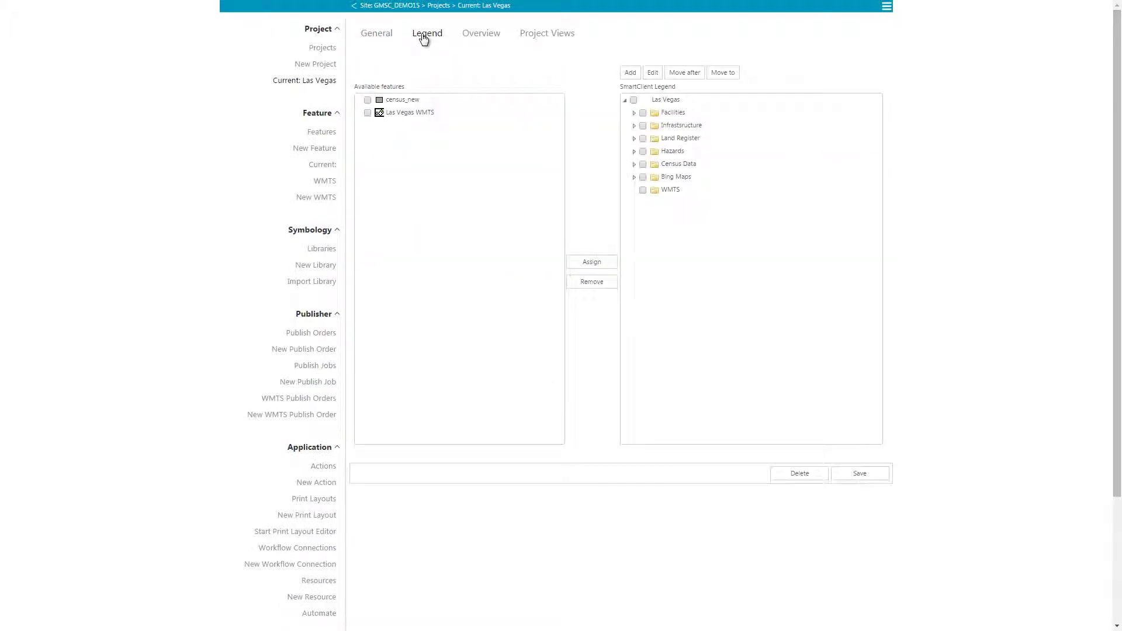
click(367, 113)
click(658, 191)
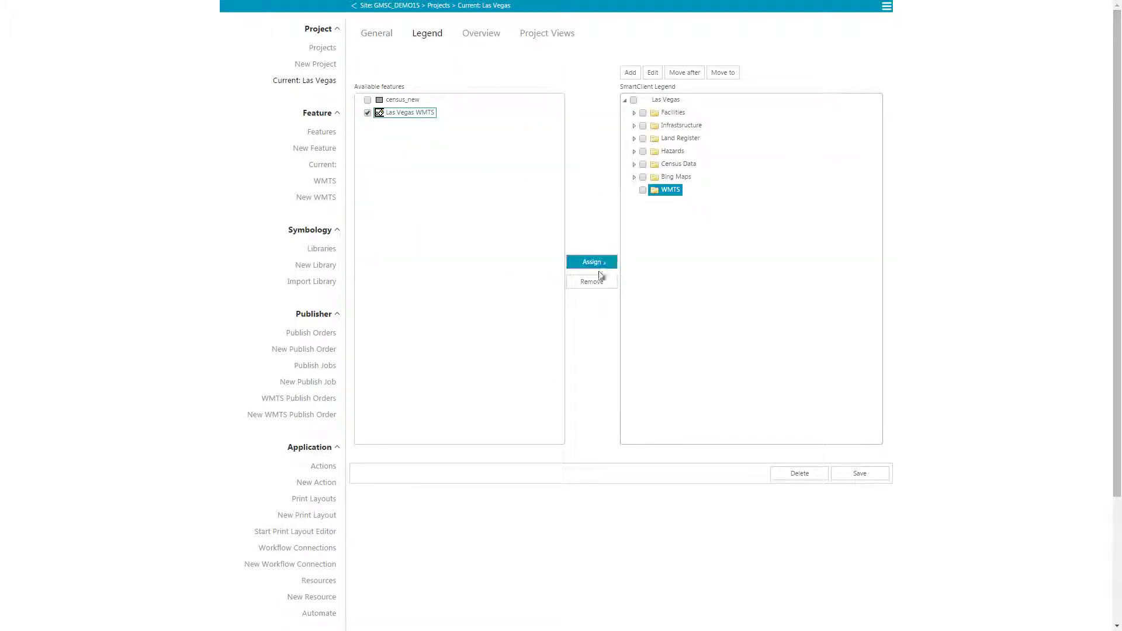
click(604, 267)
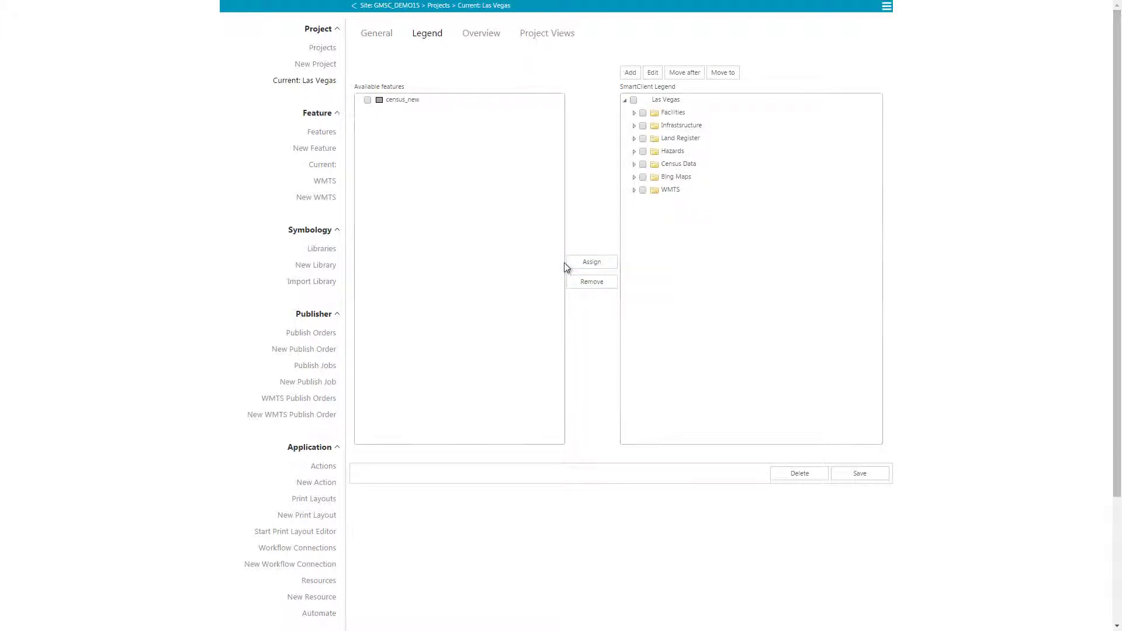
Open the feature rights of the D-US-SG&I Scrum Australian Aguilas role and filter them by the Las Vegas project
scroll(492, 316, down, 3)
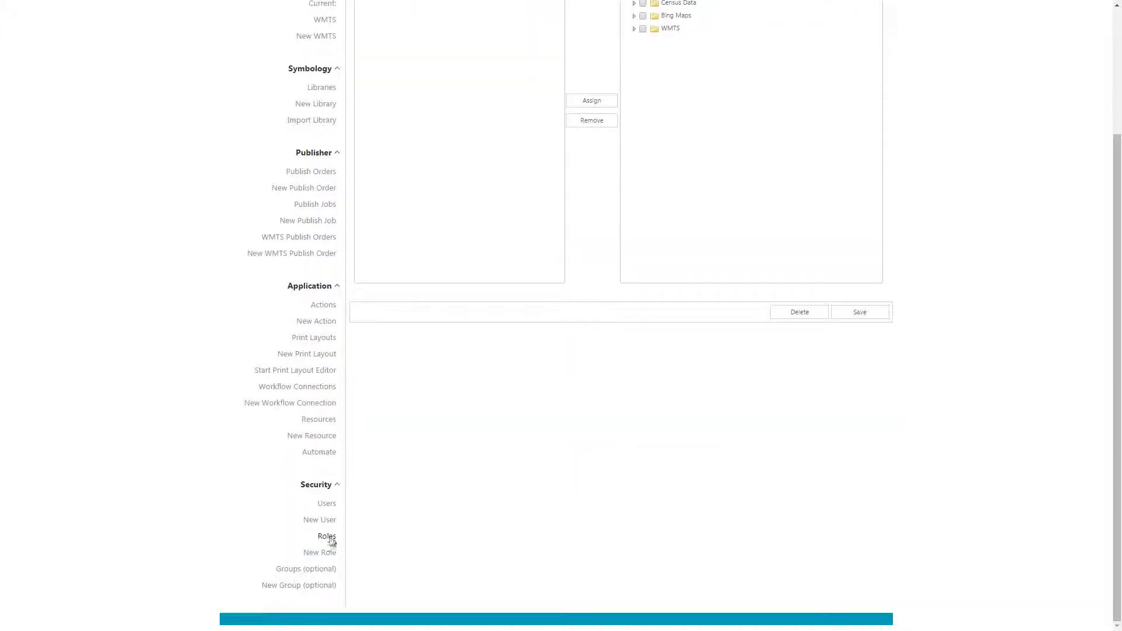
click(327, 537)
click(420, 69)
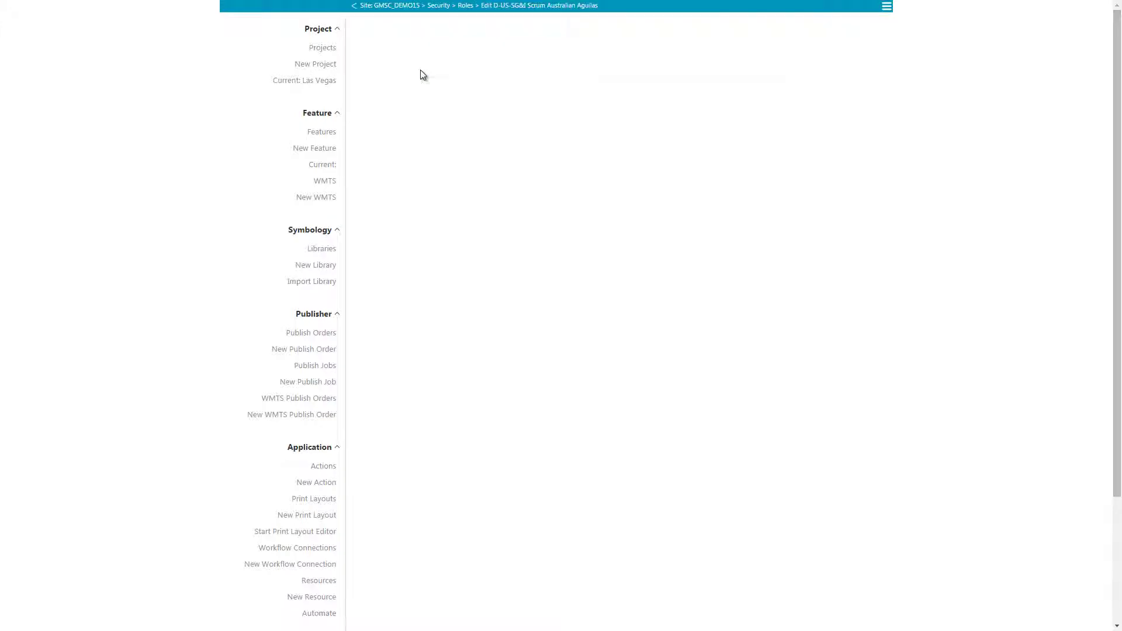
click(630, 34)
click(468, 76)
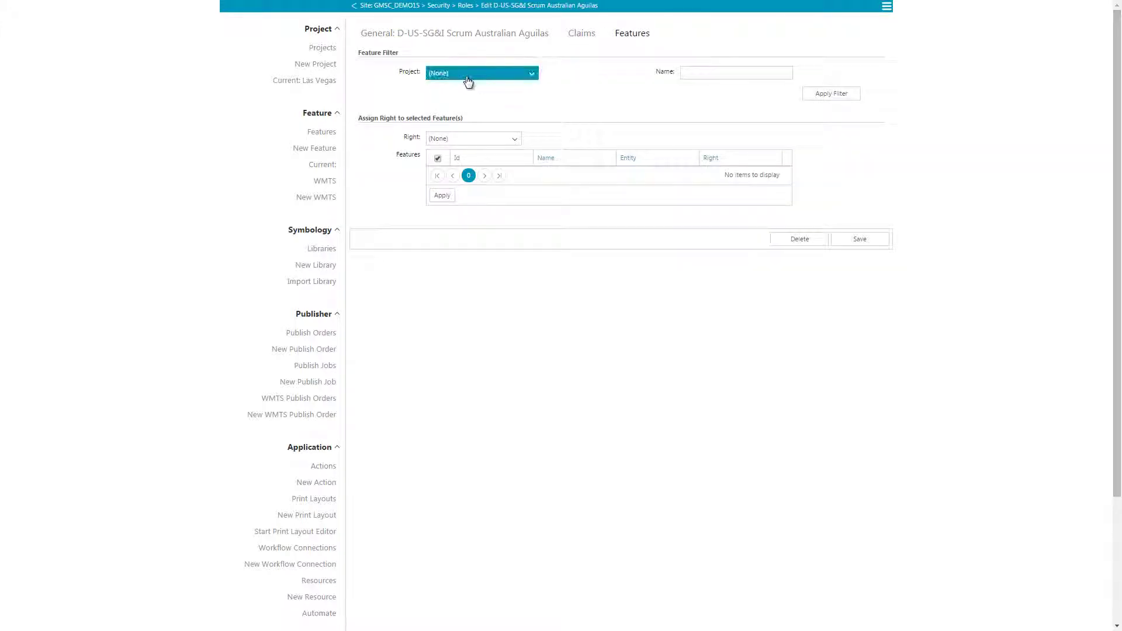
click(466, 107)
Apply the Visualize right to the Las Vegas WMTS feature for this role
click(461, 139)
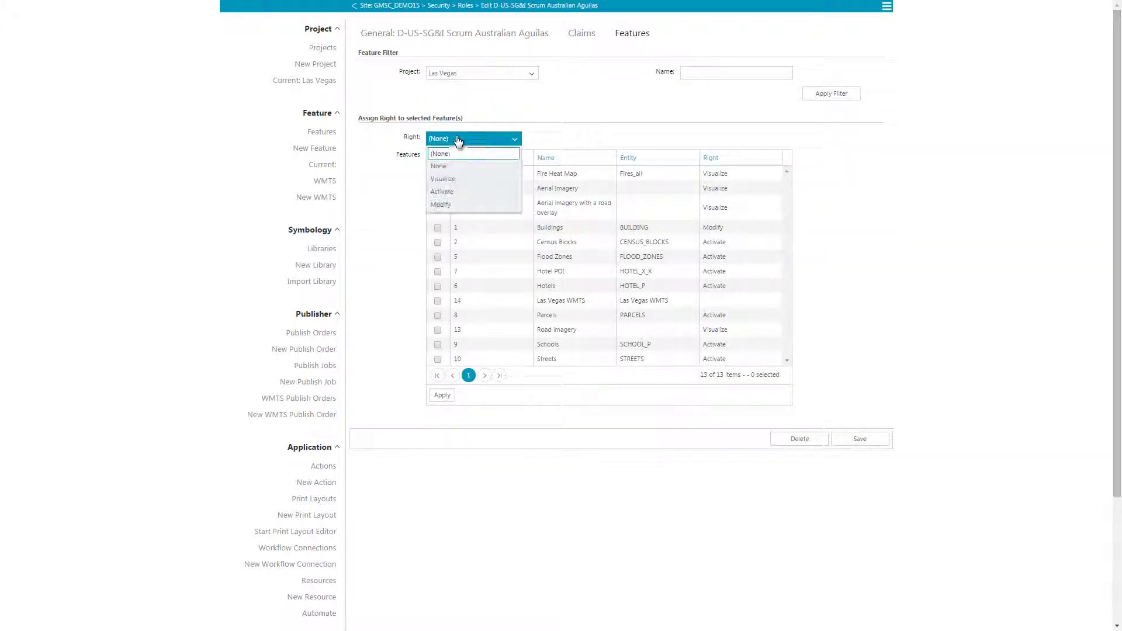
click(451, 177)
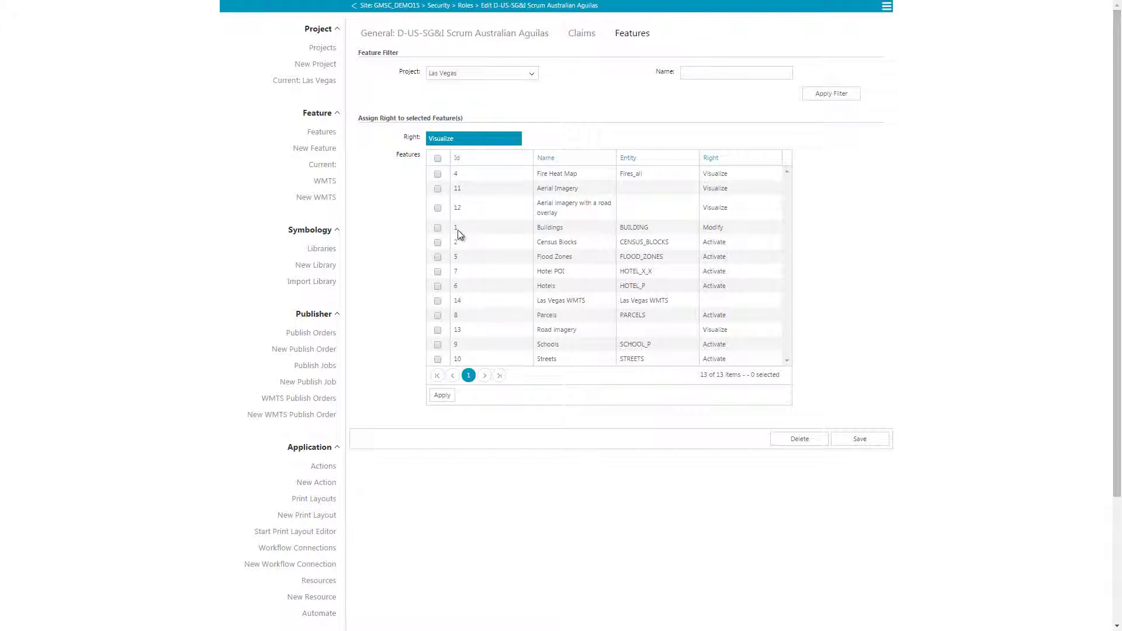
click(438, 301)
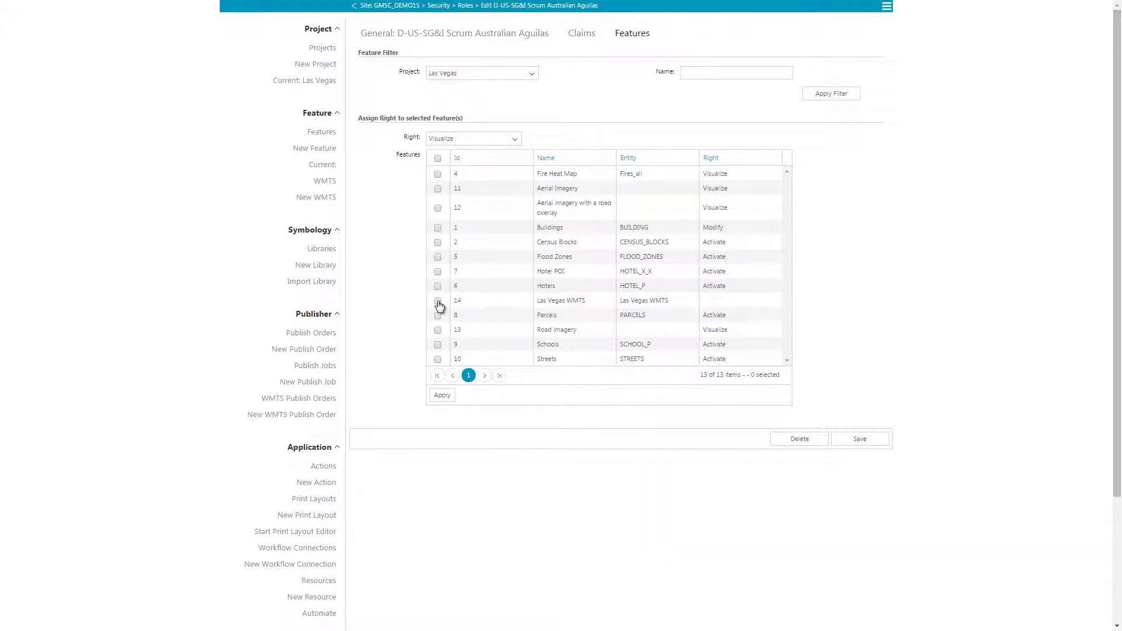
click(442, 396)
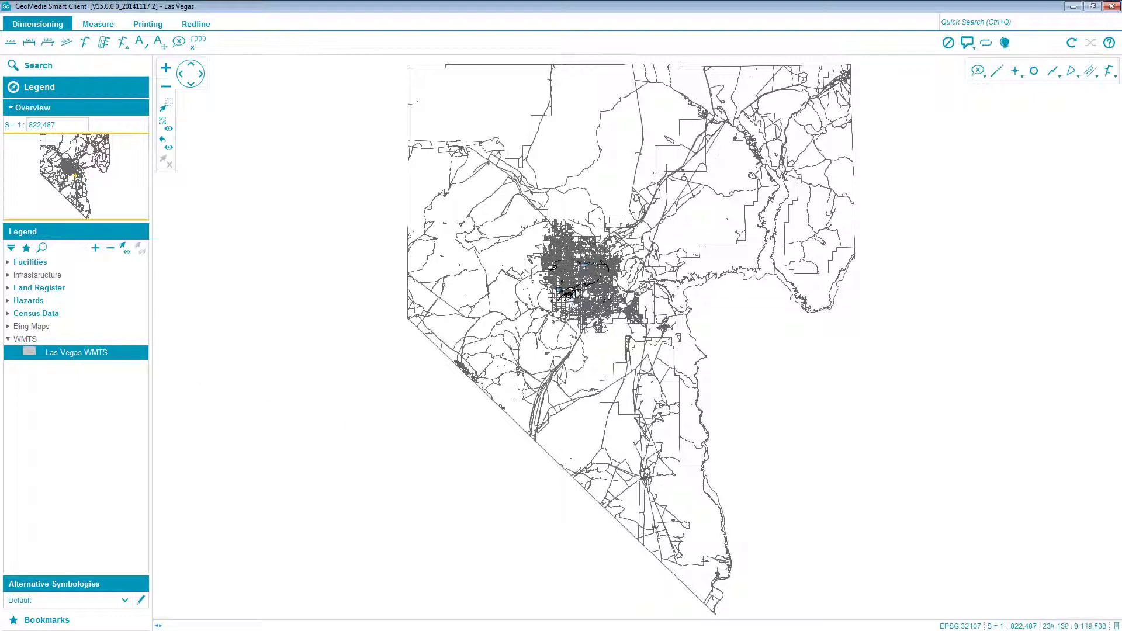
In GeoMedia Smart Client, examine the Las Vegas WMTS layer around the city centre at closer scales and return to the full extent
scroll(590, 281, up, 1)
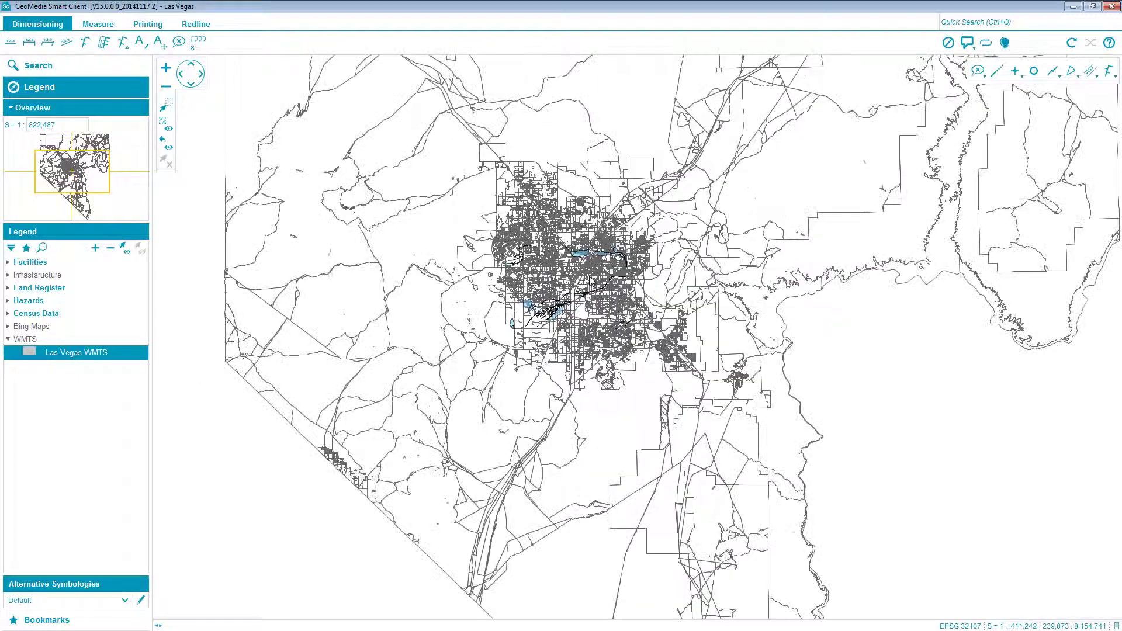
scroll(590, 281, up, 3)
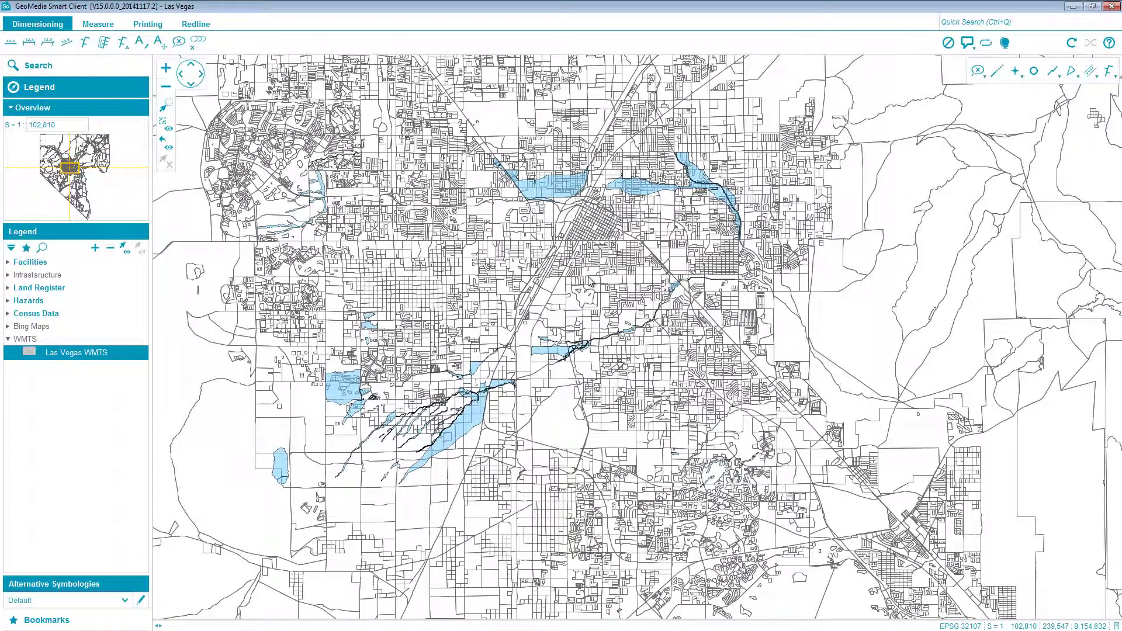
scroll(488, 392, up, 1)
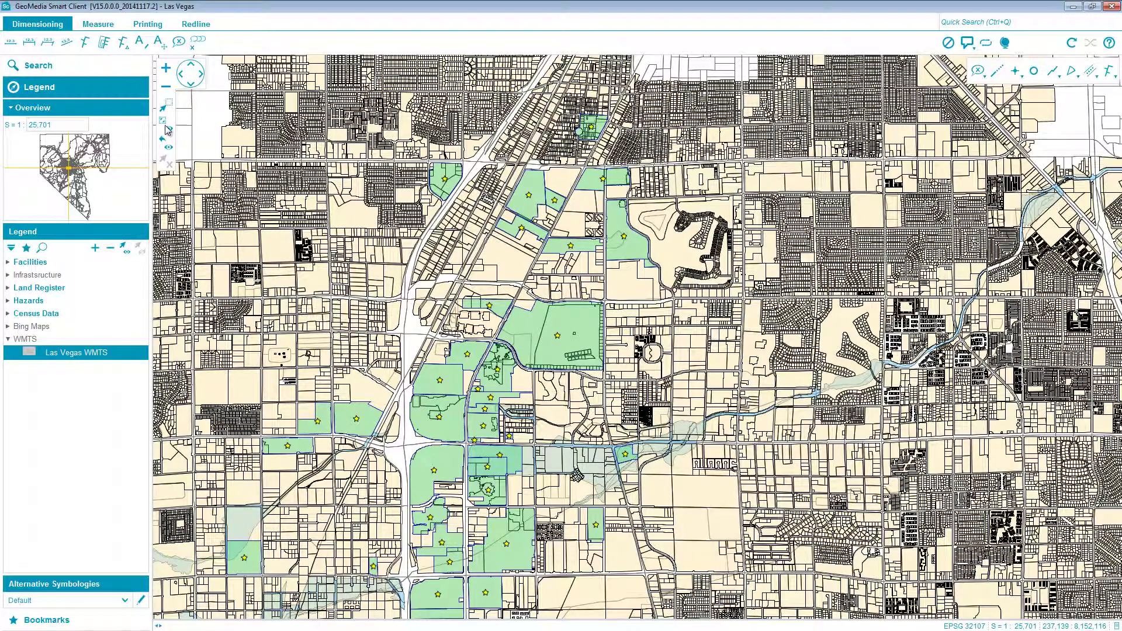
click(166, 127)
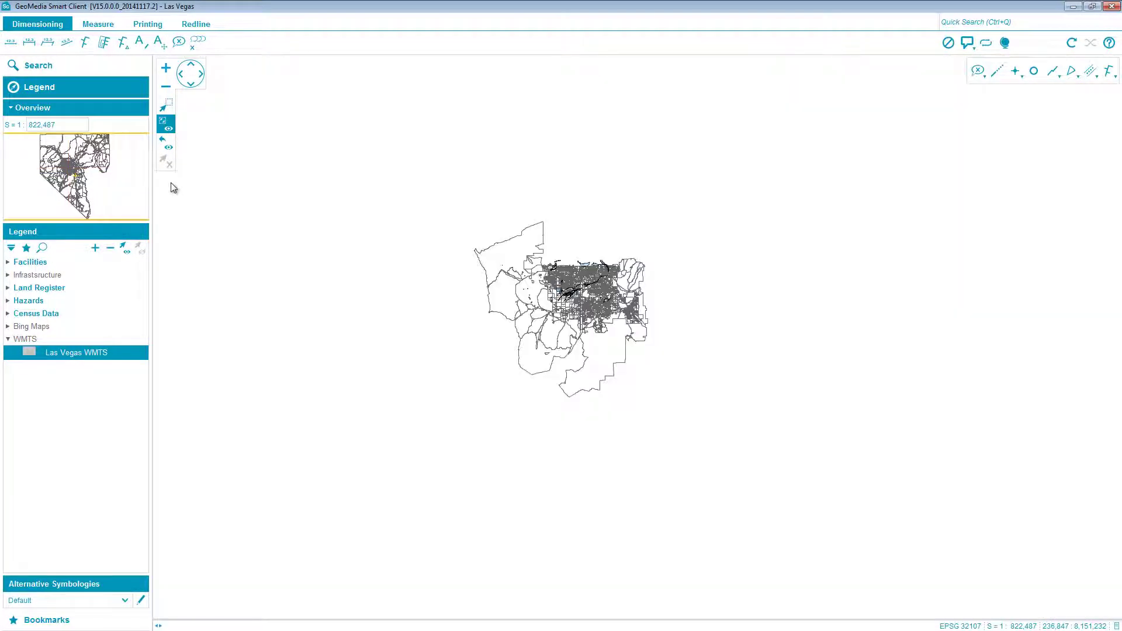
Load the WMTS View legend bookmark and examine the Las Vegas WMTS layer around the Aria and Monte Carlo resorts at closer scales
click(26, 249)
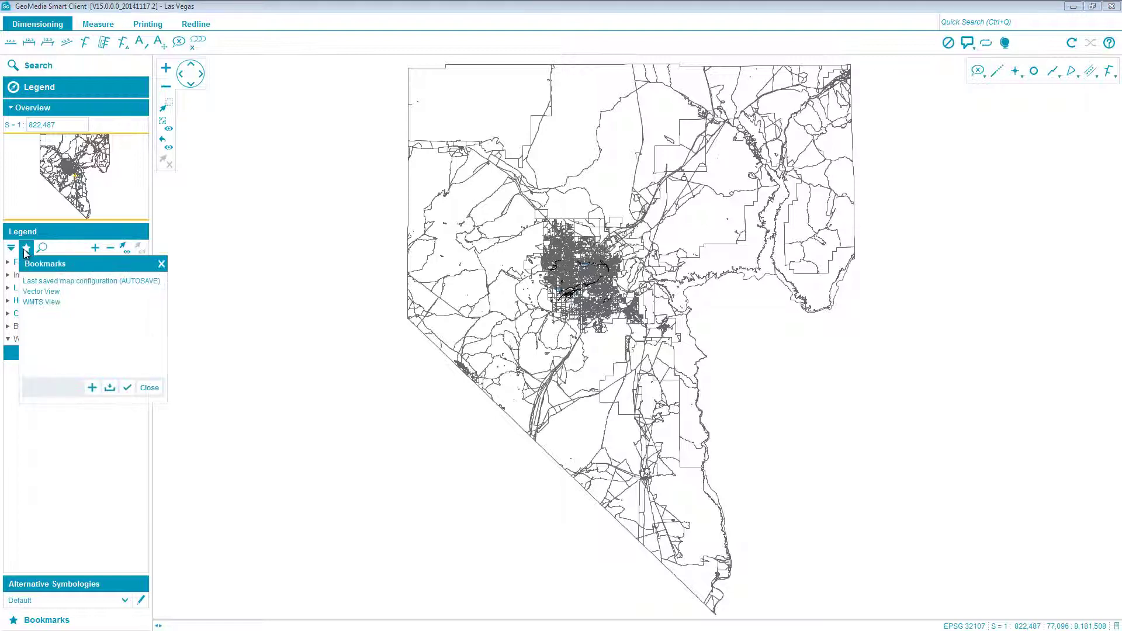
click(42, 303)
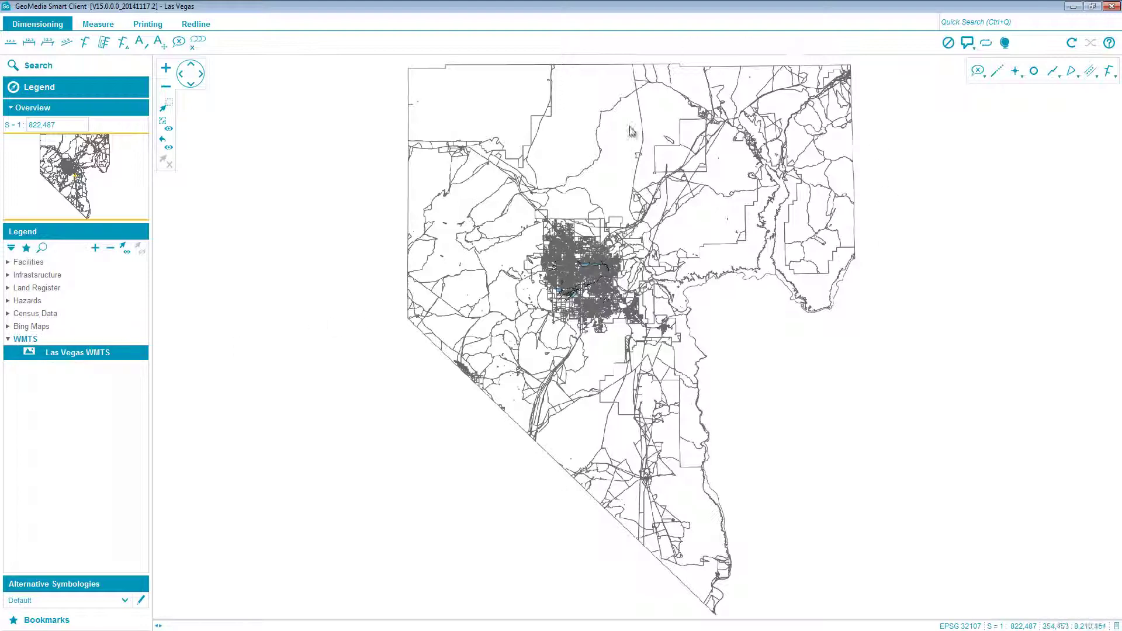
scroll(578, 283, up, 1)
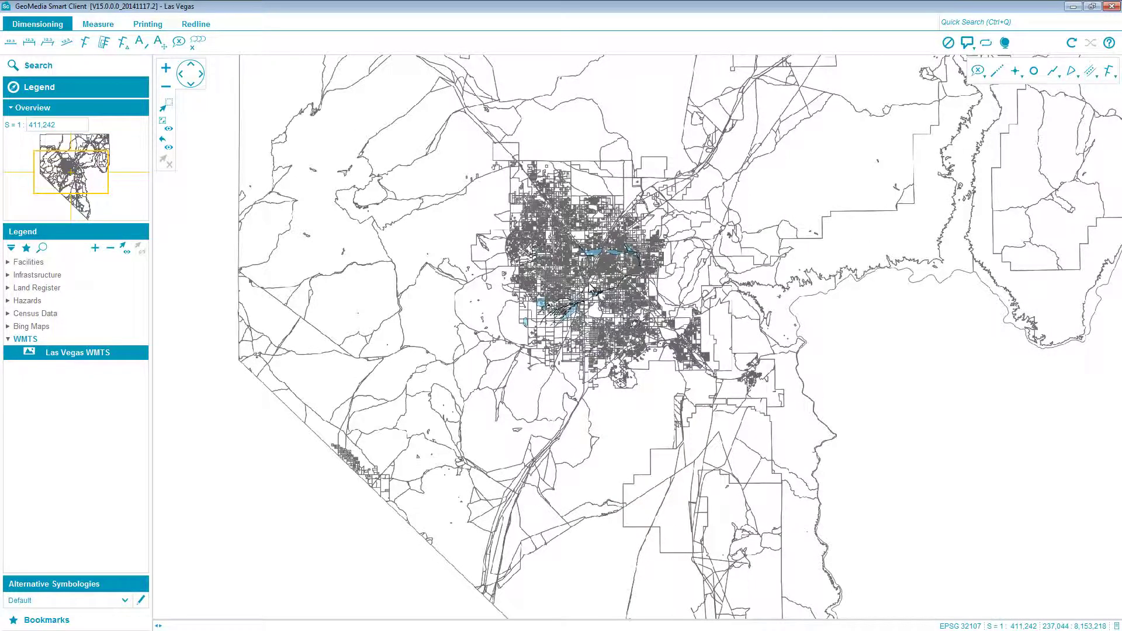
scroll(588, 283, up, 1)
scroll(588, 290, up, 1)
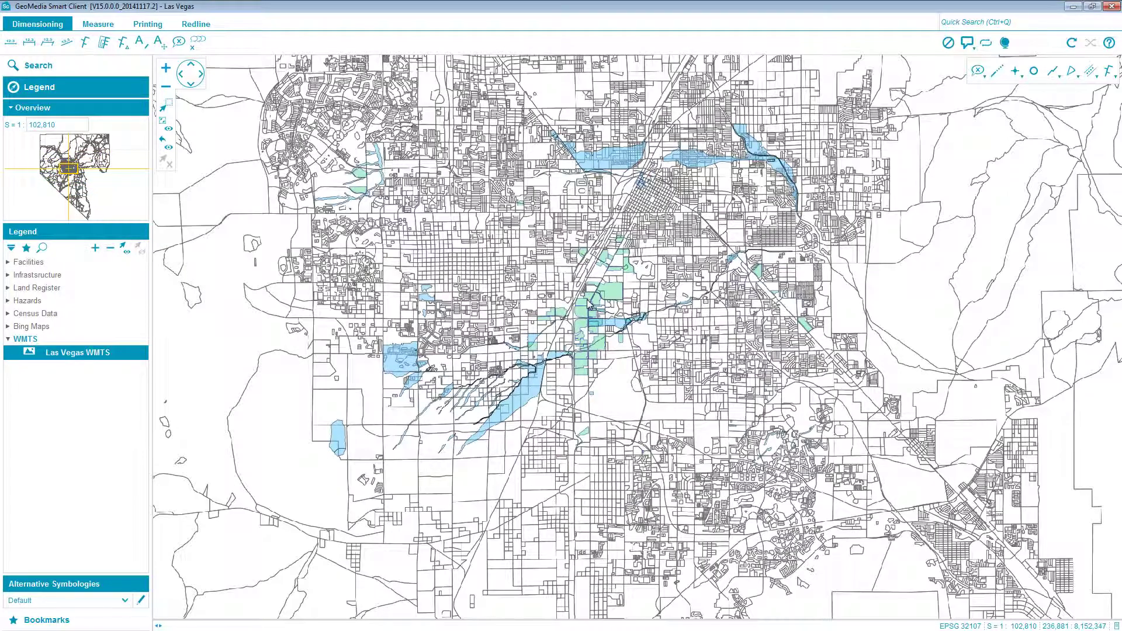
scroll(590, 303, up, 1)
scroll(570, 394, up, 2)
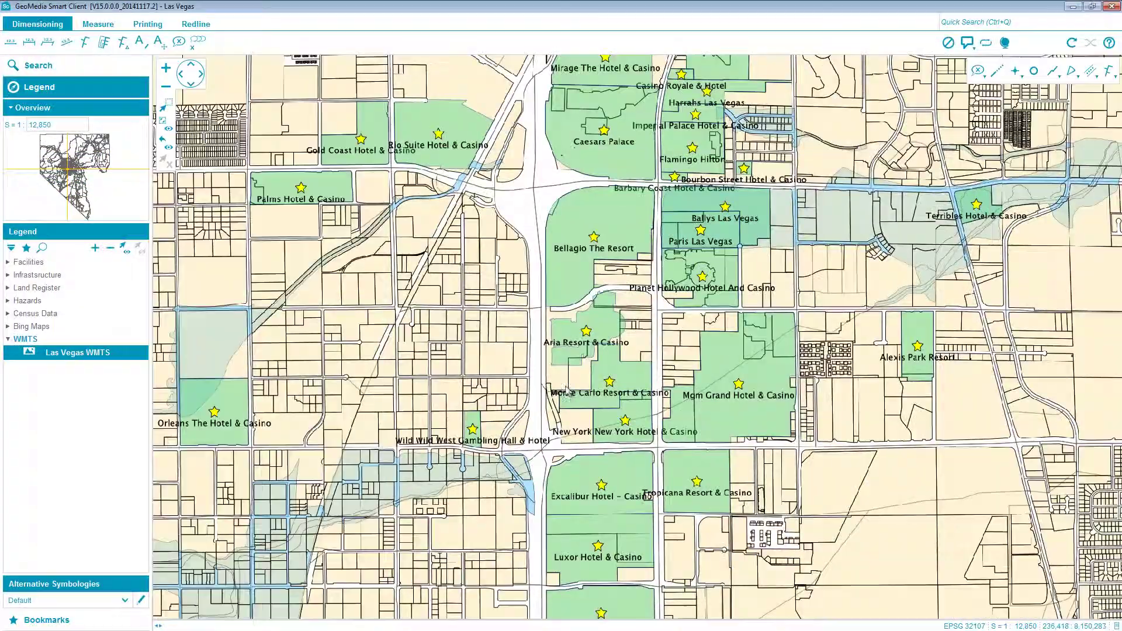
scroll(607, 363, up, 1)
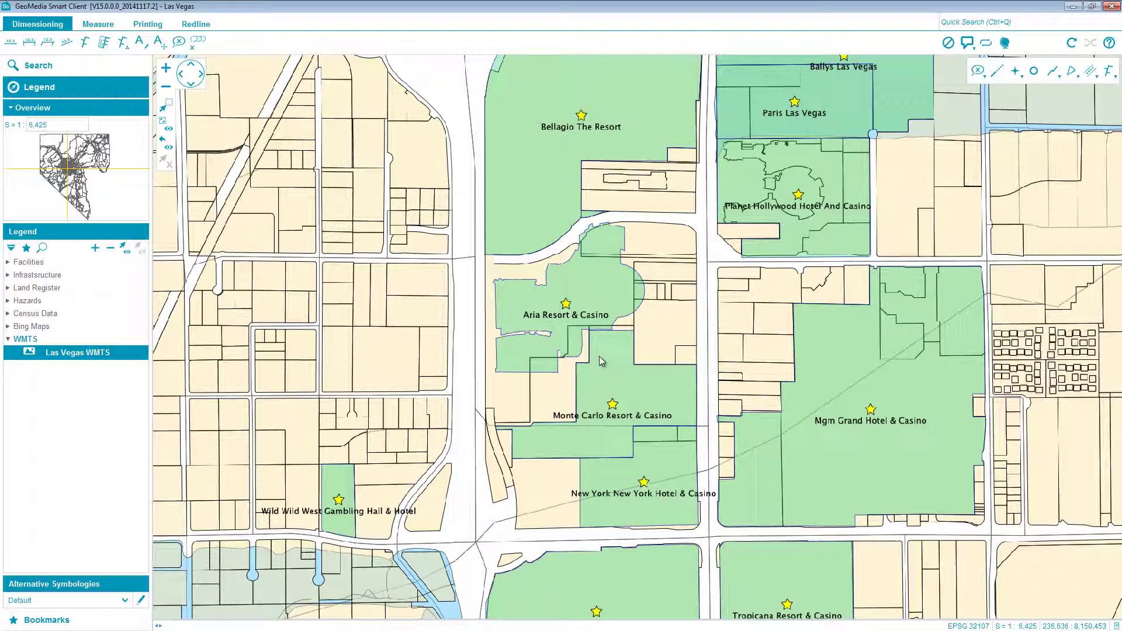